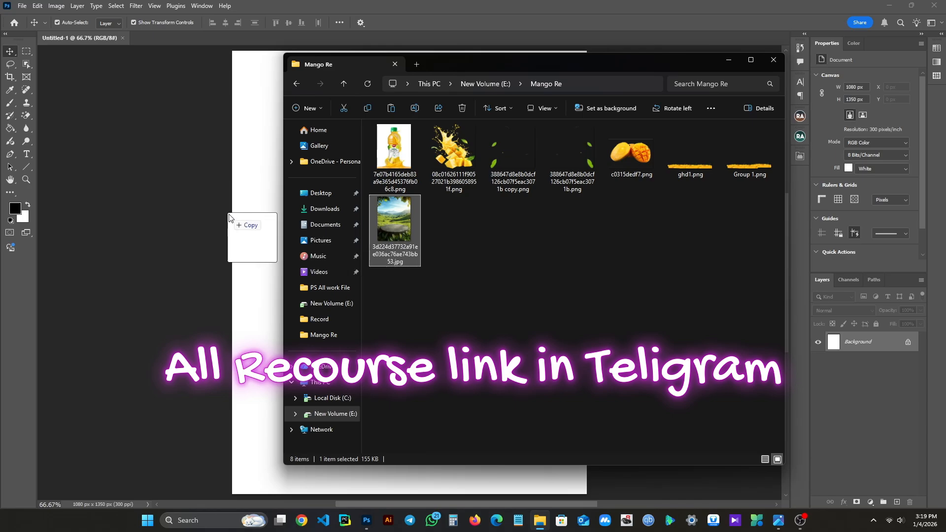
- Place the green tea-field landscape image and scale it to about 35.45% so that it covers the whole canvas
scroll(380, 283, down, 1)
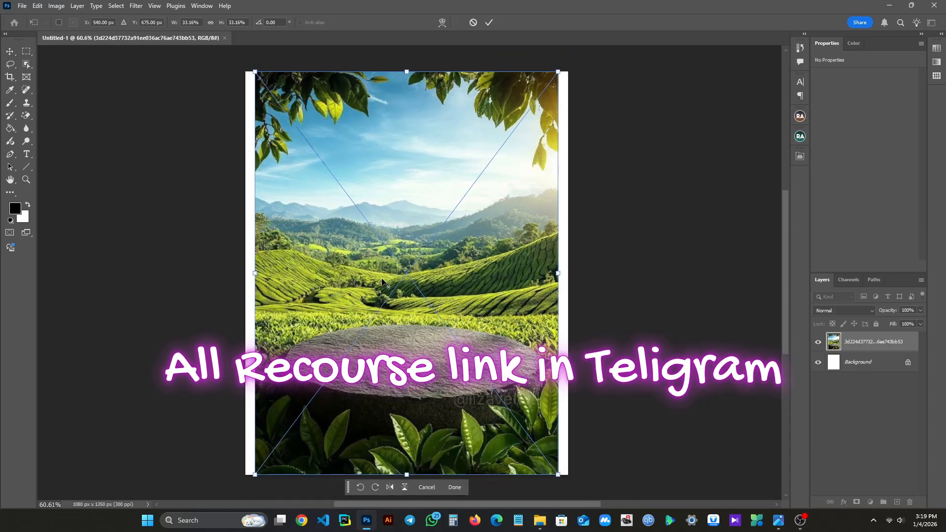
scroll(371, 262, down, 1)
drag(266, 89, 257, 78)
drag(332, 165, 336, 189)
drag(260, 100, 250, 86)
mouse_move(308, 198)
mouse_down()
mouse_move(312, 175)
mouse_move(314, 189)
mouse_up()
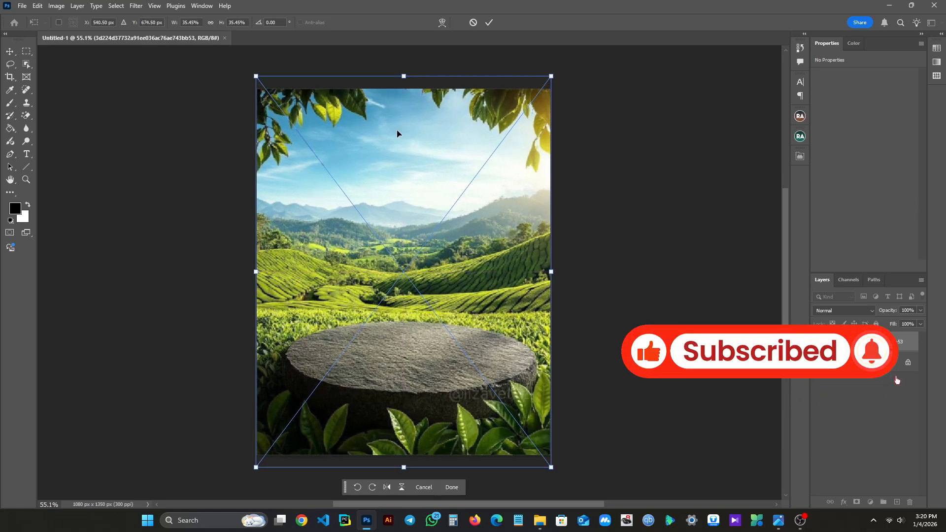
click(489, 23)
click(667, 226)
scroll(626, 251, down, 1)
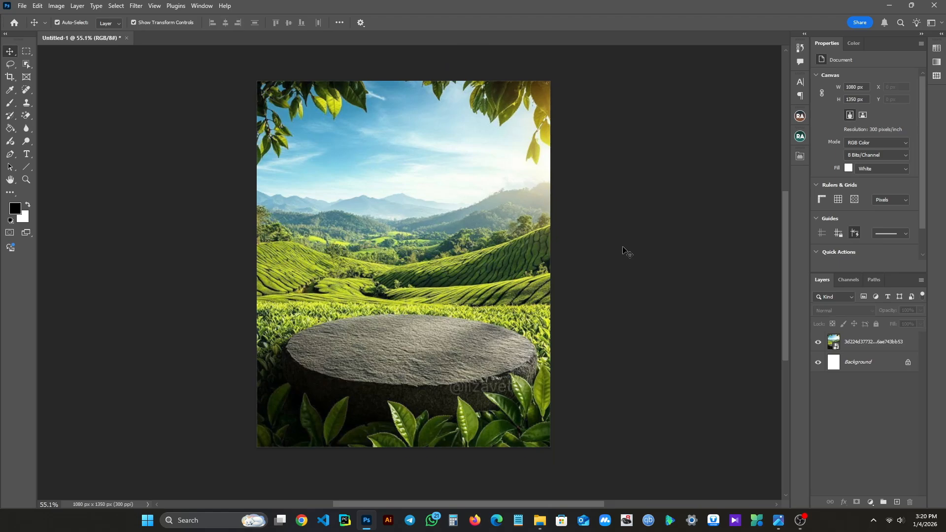
scroll(625, 251, up, 1)
click(884, 349)
click(605, 311)
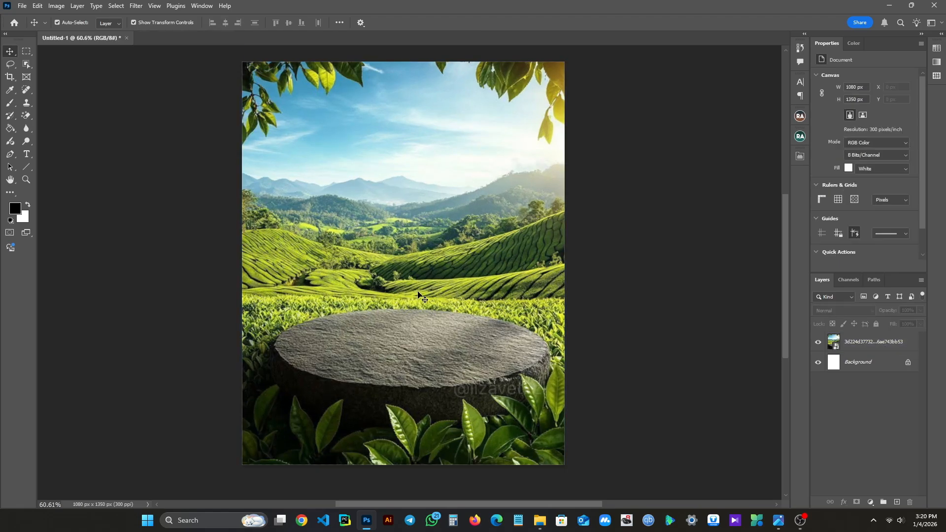
scroll(59, 85, up, 1)
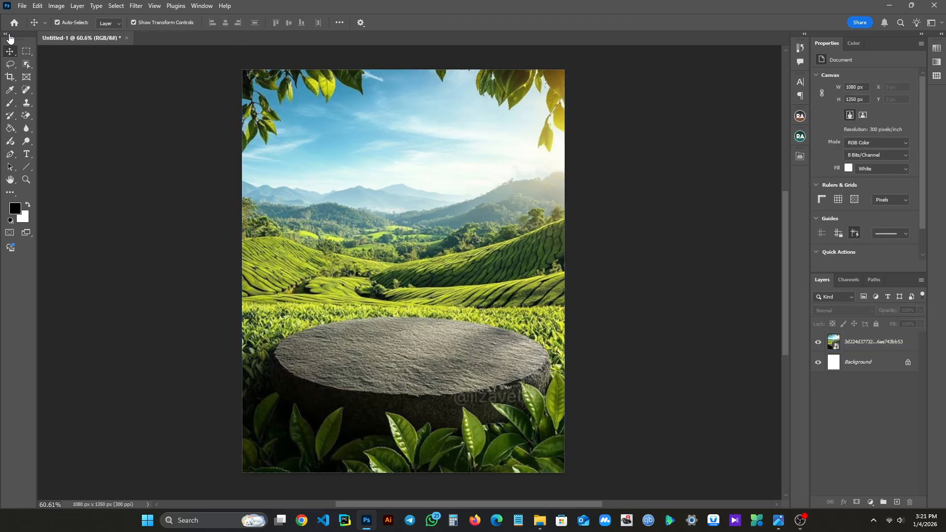
- Lasso the watermark on the stone platform's front edge in the landscape layer and remove it with the Remove tool
click(10, 64)
click(49, 65)
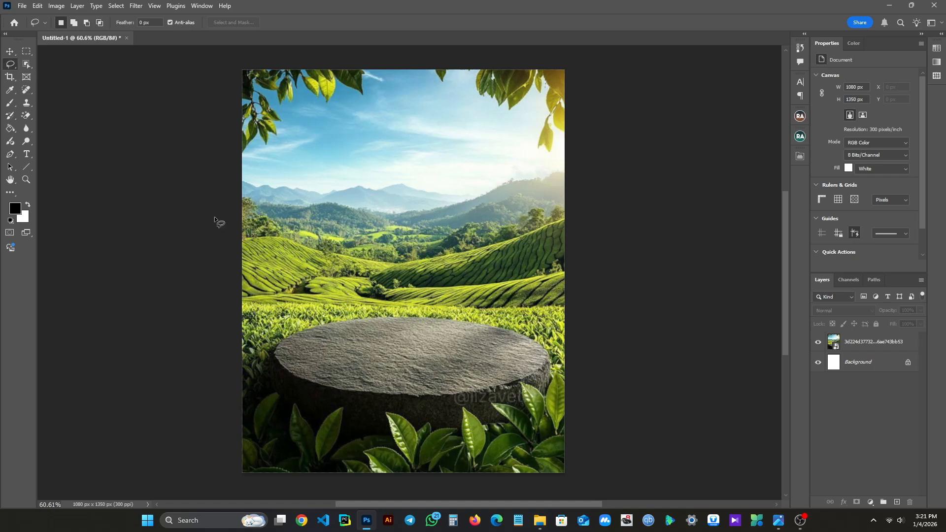
click(876, 345)
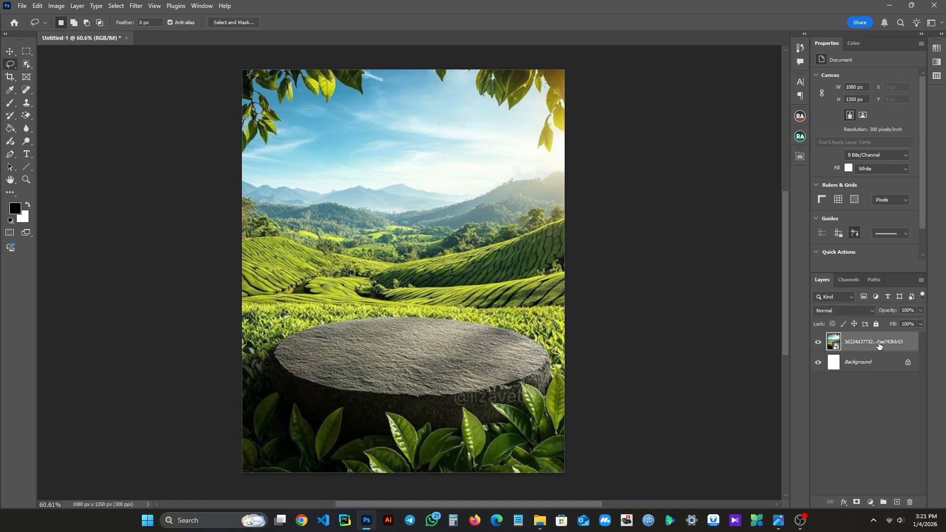
drag(455, 386, 474, 383)
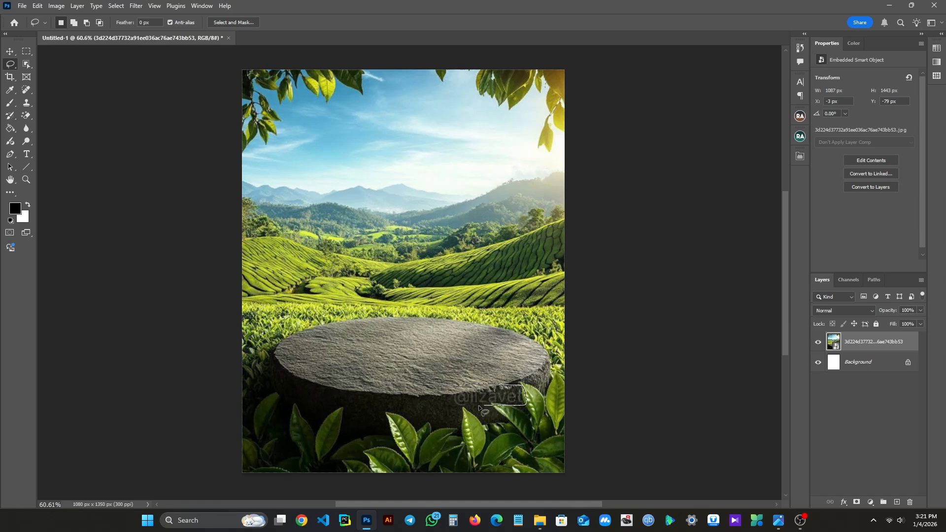
drag(454, 388, 456, 387)
click(460, 424)
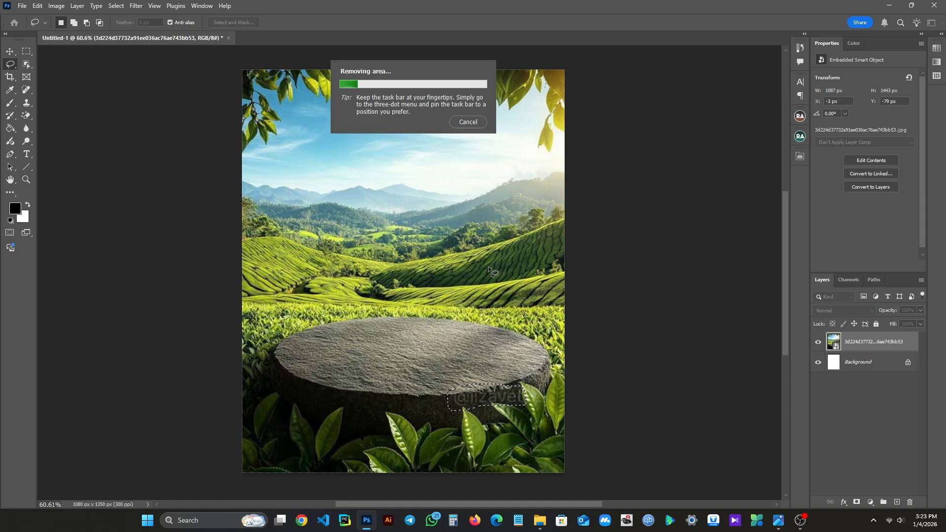
key(v)
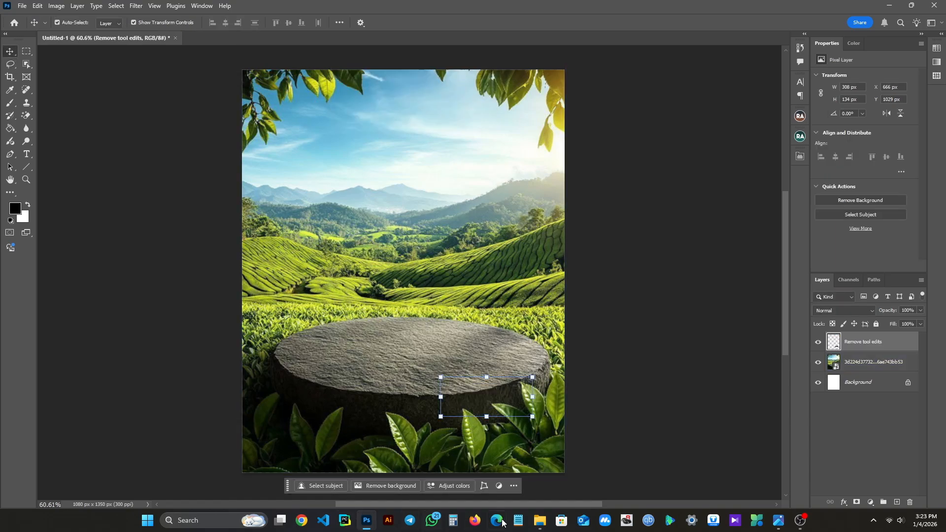
- Place the juice bottle image from the Mango Re folder in File Explorer and remove its white background
click(540, 520)
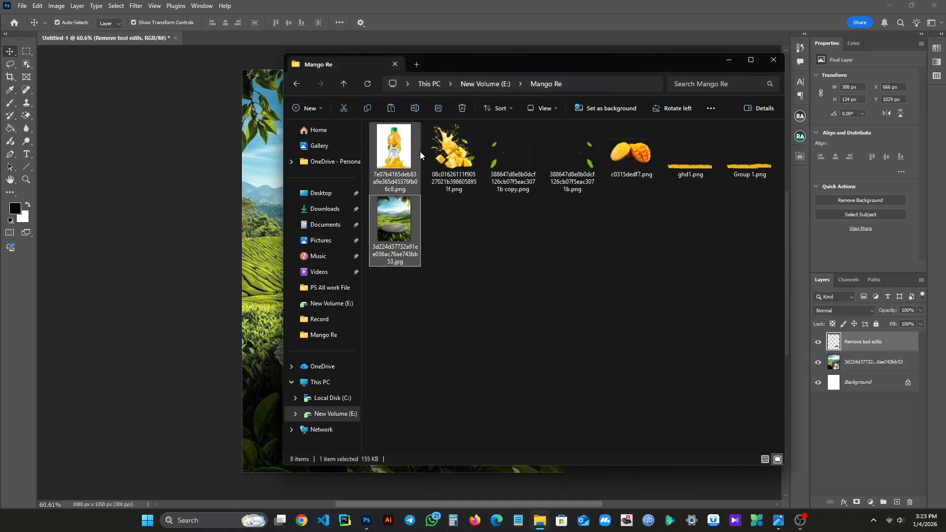
drag(411, 149, 257, 177)
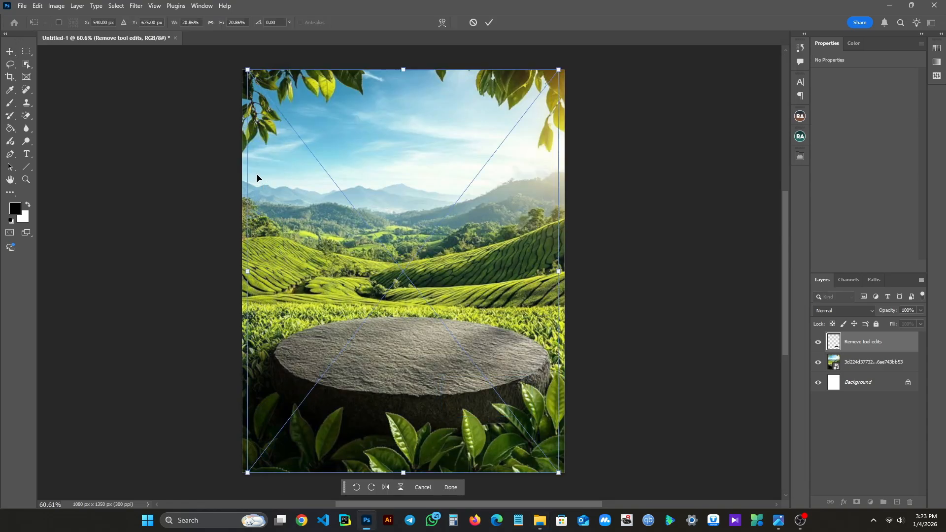
click(488, 23)
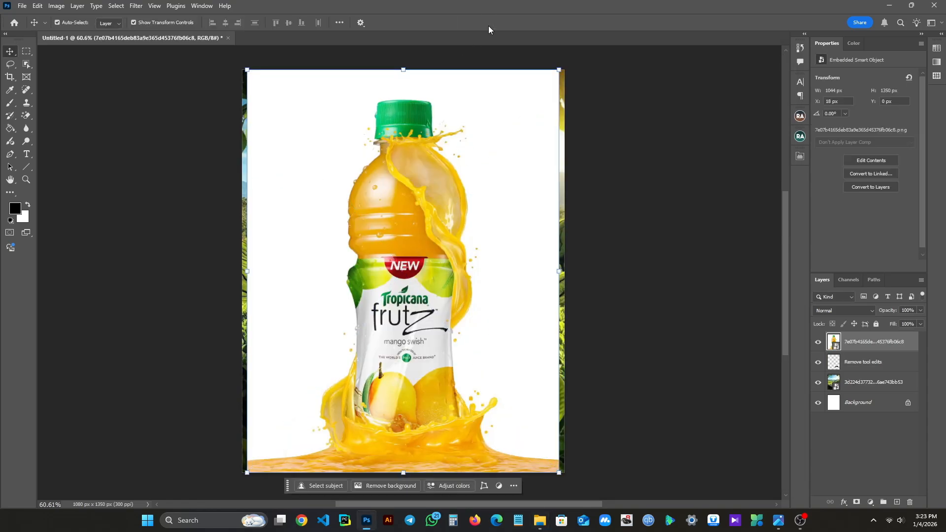
click(394, 486)
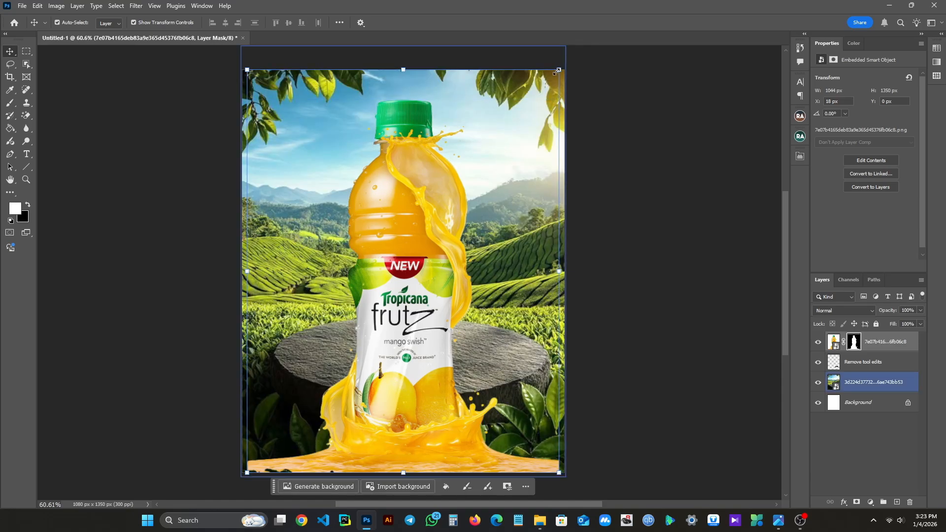
- Scale the bottle to about 707 by 915 px and centre it on the stone platform at X 192, Y 172 px
drag(556, 72, 488, 157)
drag(381, 282, 413, 206)
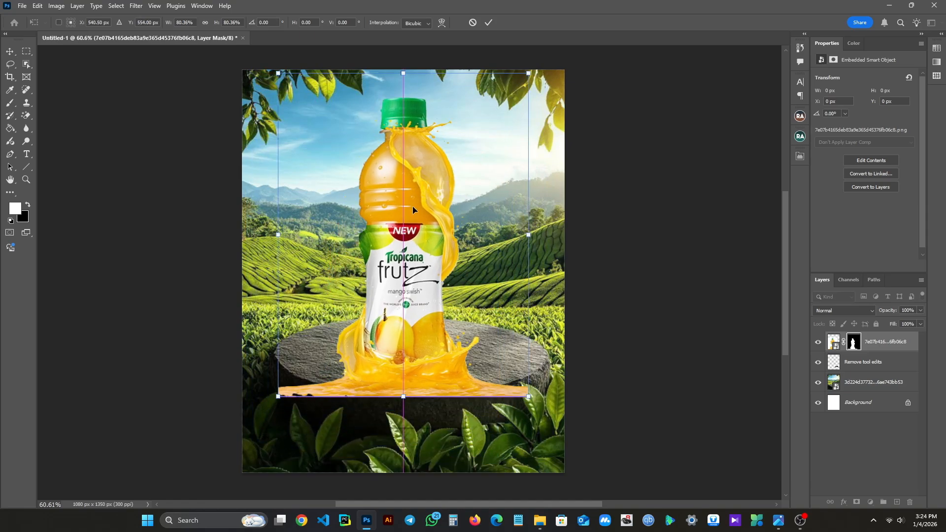
drag(529, 73, 490, 124)
scroll(395, 220, up, 1)
drag(385, 235, 409, 240)
key(Down)
key(Down)
key(Down)
key(Down)
key(Down)
key(Down)
key(Down)
key(Down)
key(Down)
key(Down)
key(Down)
key(Down)
key(Right)
key(Right)
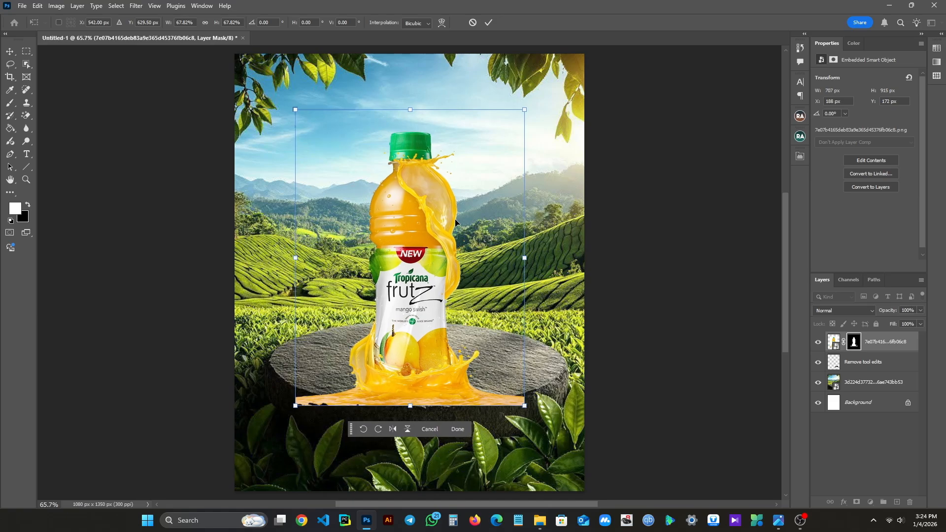
key(Right)
key(Right)
key(Right)
key(Right)
click(459, 429)
- On the bottle's layer mask, paint black over the juice puddle's right end at 43% opacity, reducing the brush to 60 px
click(828, 388)
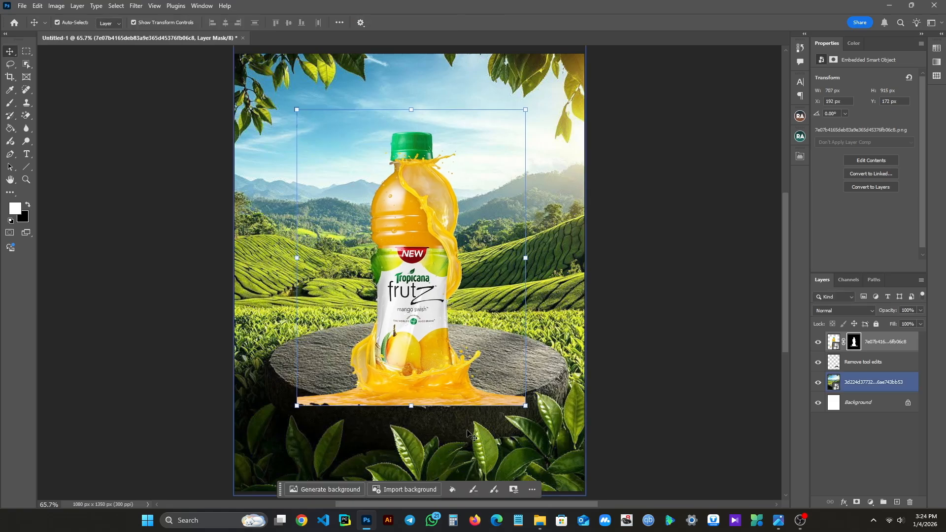
click(851, 341)
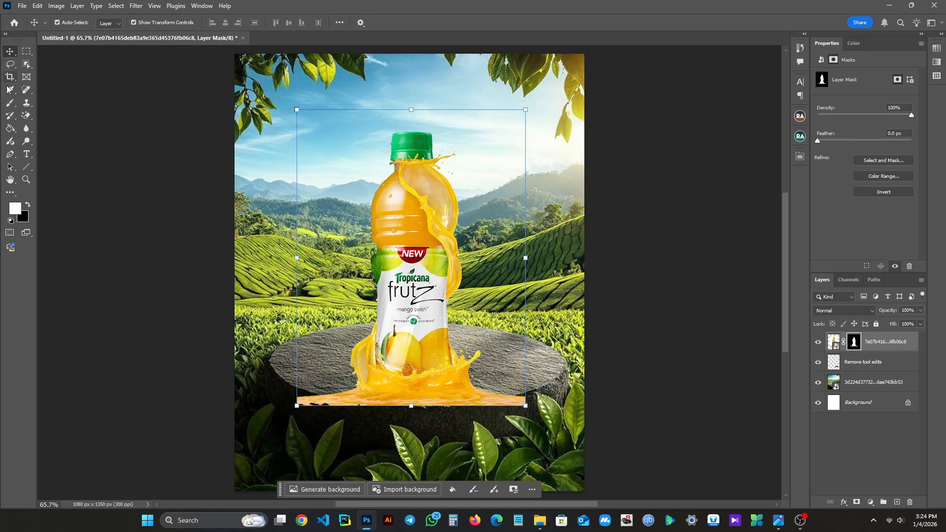
click(16, 107)
click(51, 103)
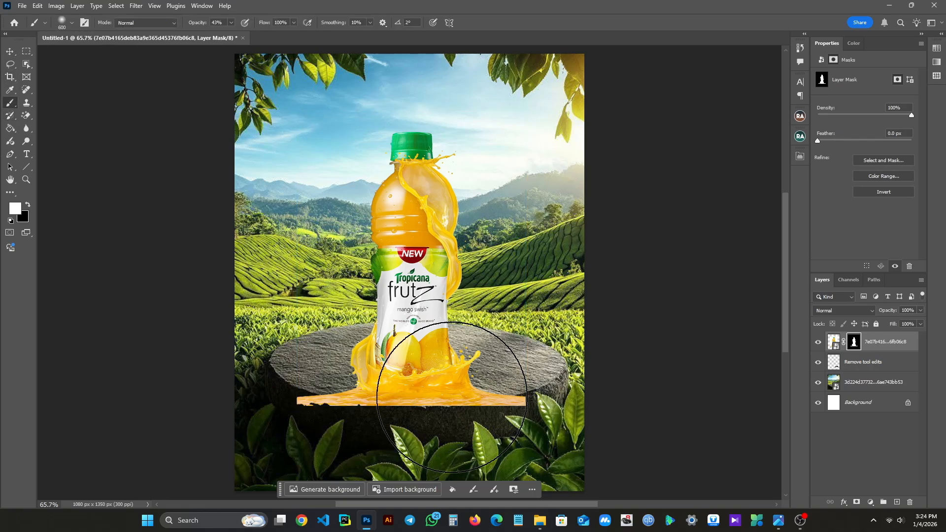
key(bracketleft)
key(bracketleft)
key(bracketleft)
key(bracketleft)
key(bracketleft)
key(bracketleft)
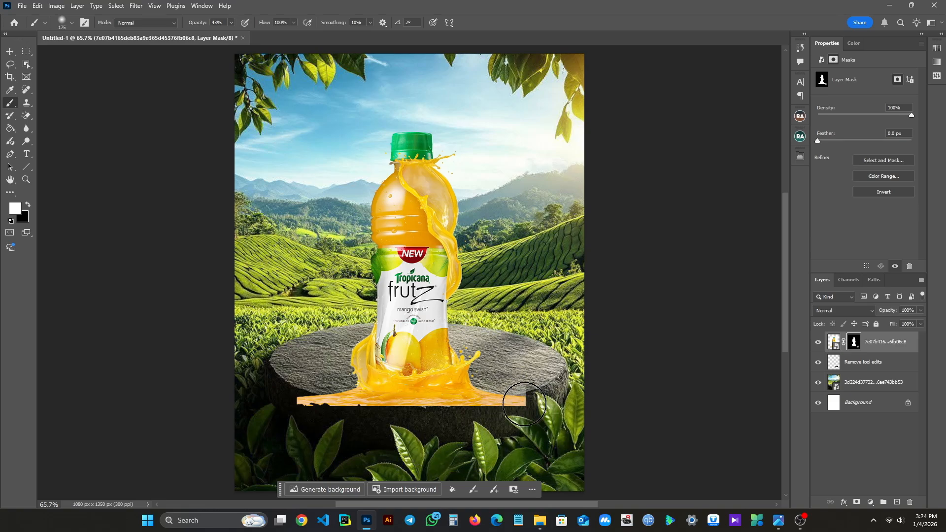
click(27, 204)
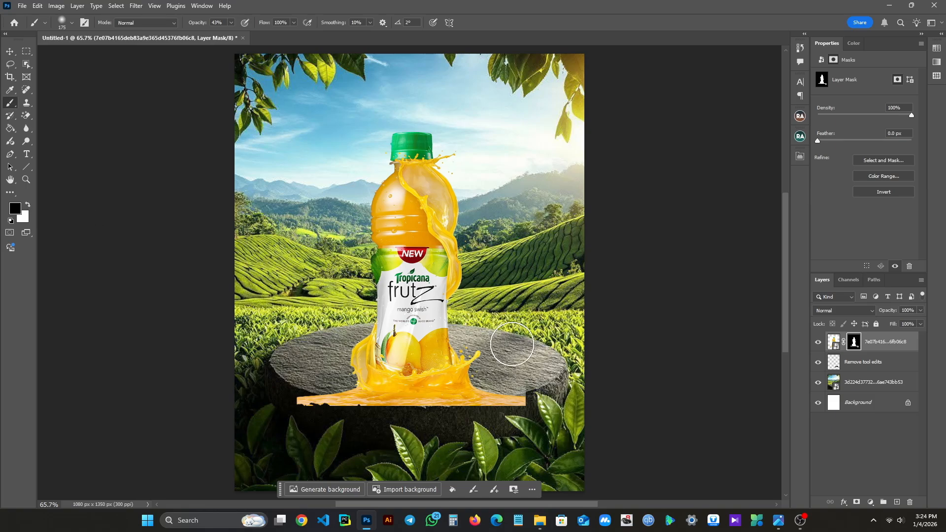
key(bracketleft)
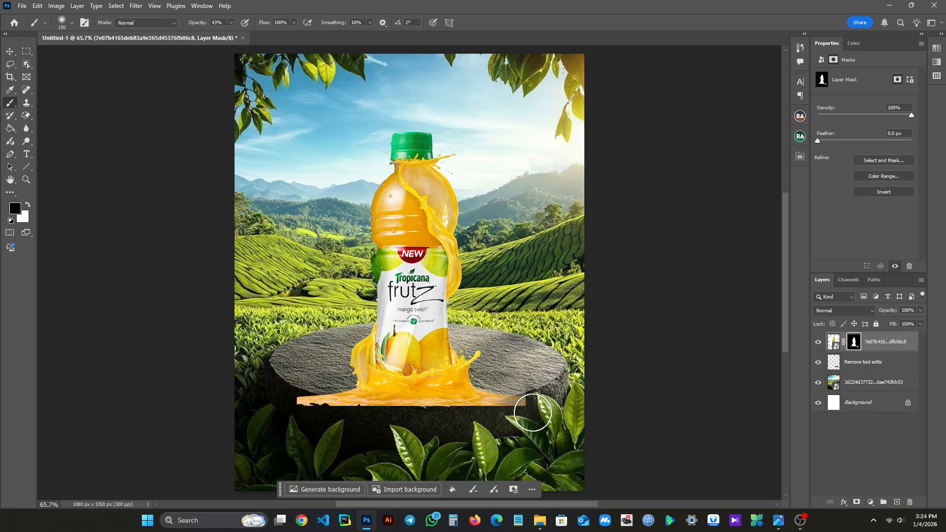
key(bracketleft)
key(bracketleft)
key(bracketleft)
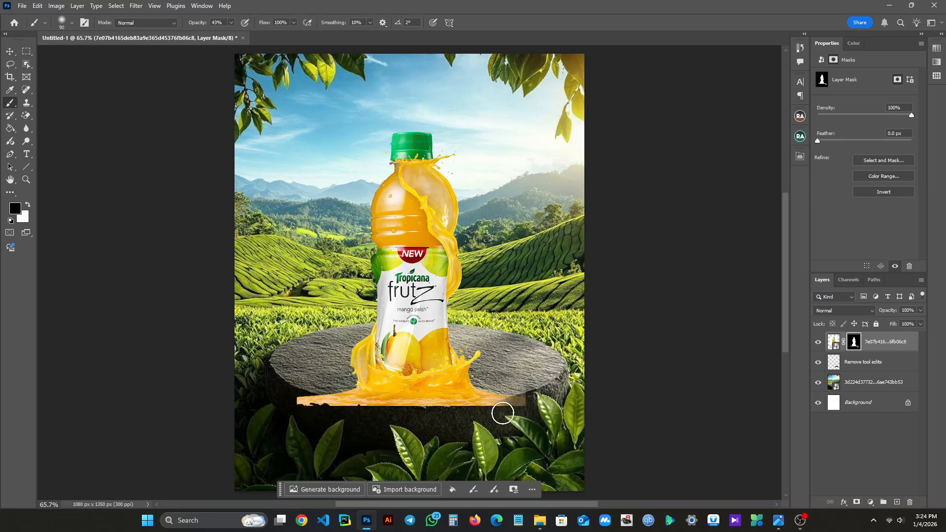
key(bracketleft)
key(bracketleft)
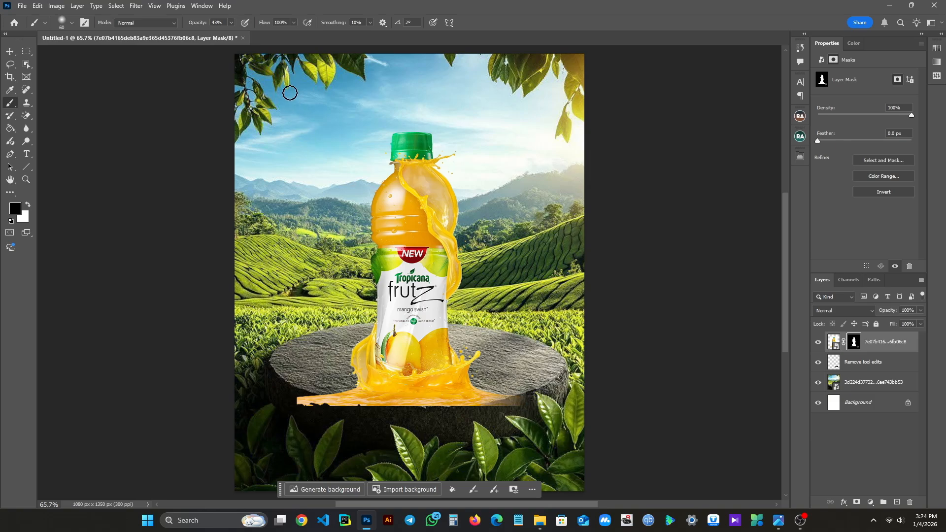
- Raise the brush opacity to 100% and mask out the puddle's straight lower edge to follow the stone's rim
click(231, 23)
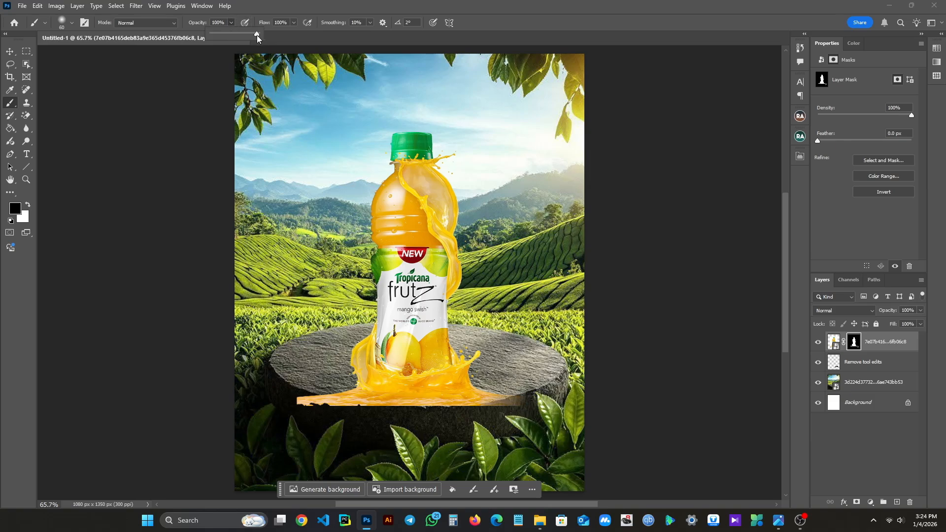
drag(520, 398, 490, 412)
scroll(355, 416, up, 3)
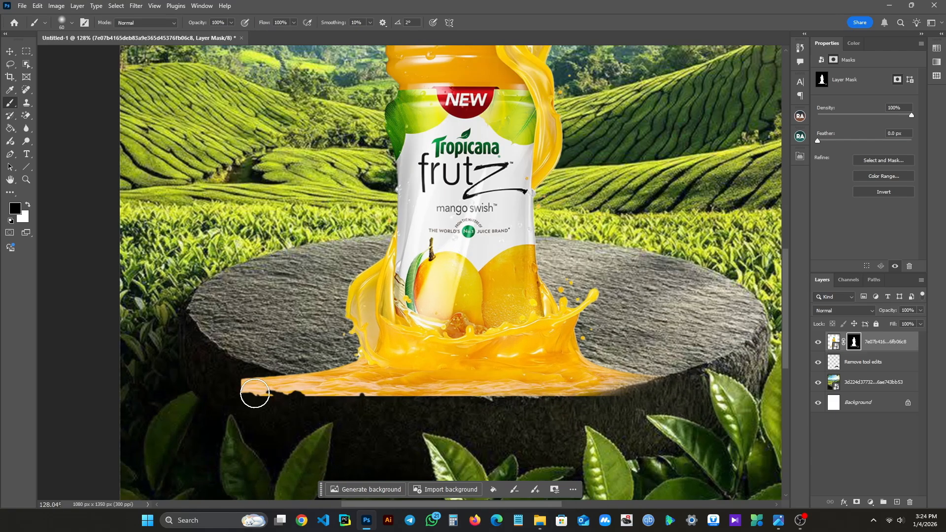
mouse_move(253, 395)
mouse_down()
mouse_move(326, 410)
mouse_move(272, 389)
mouse_move(362, 410)
mouse_move(589, 411)
mouse_move(552, 416)
mouse_move(361, 404)
mouse_move(287, 387)
mouse_move(323, 390)
mouse_move(325, 400)
mouse_move(548, 409)
mouse_move(648, 394)
mouse_up()
scroll(647, 394, down, 5)
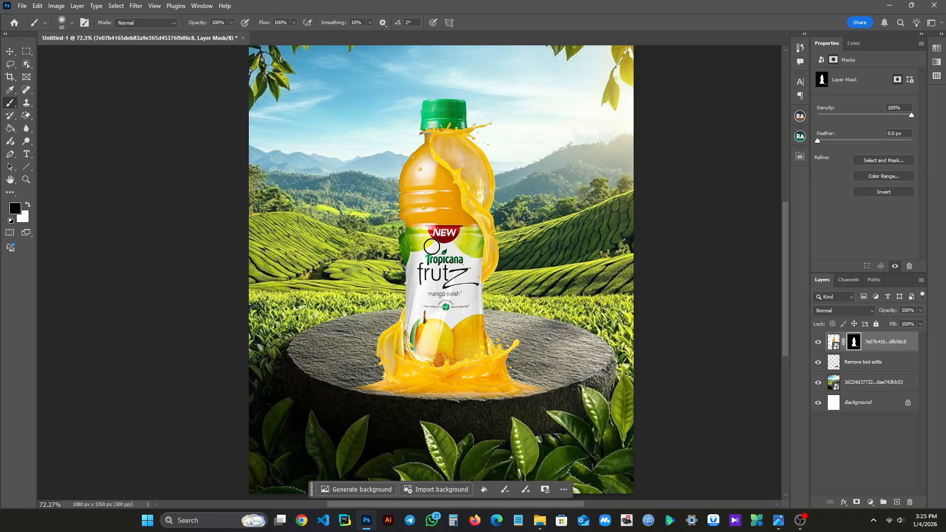
- Place the mango cubes splash image, scaled to about 230 by 232 px, on the stone at the left of the bottle's base
click(8, 51)
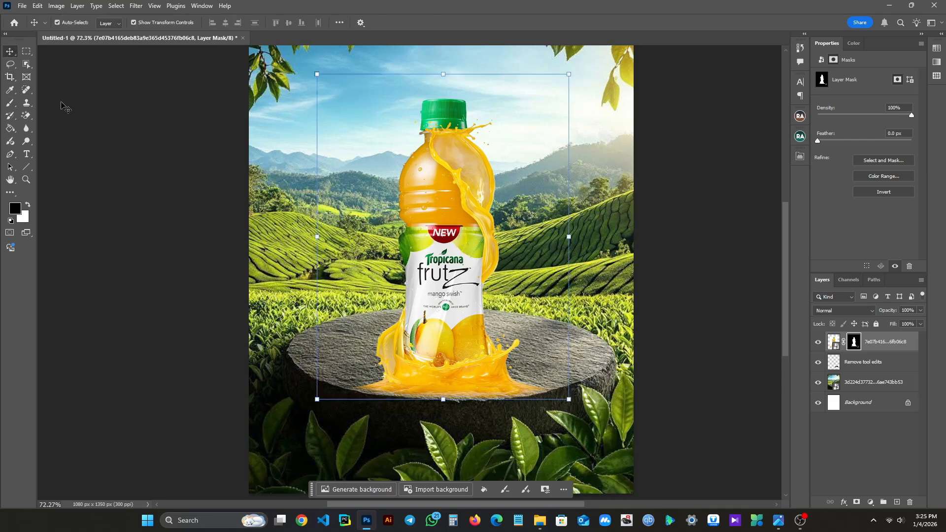
click(541, 521)
click(514, 188)
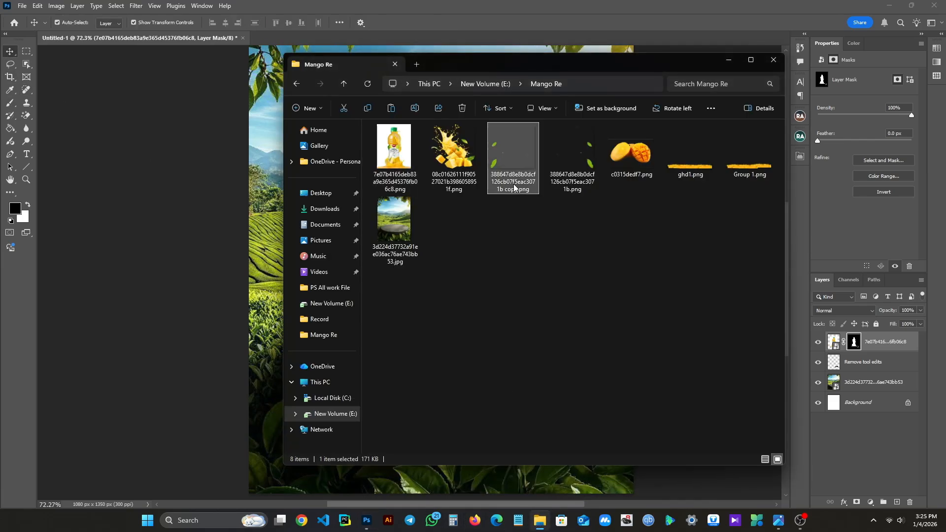
click(505, 291)
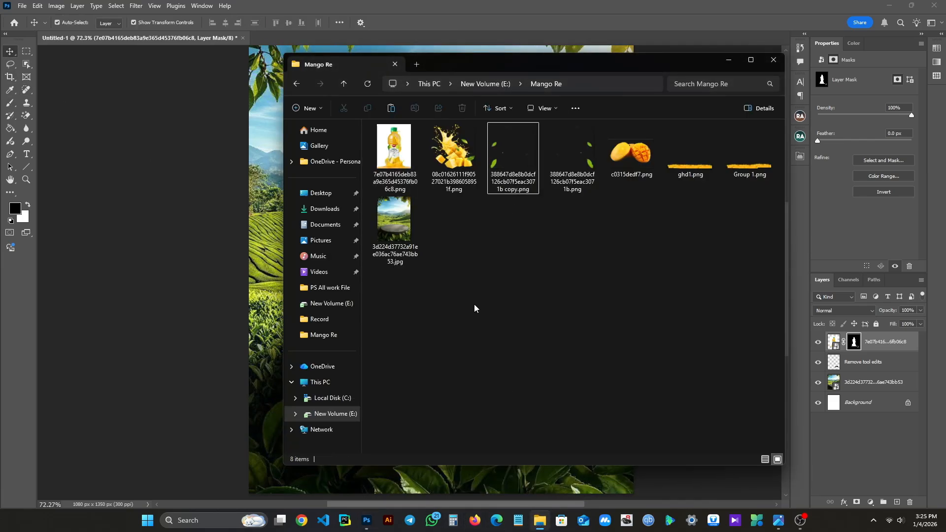
click(447, 167)
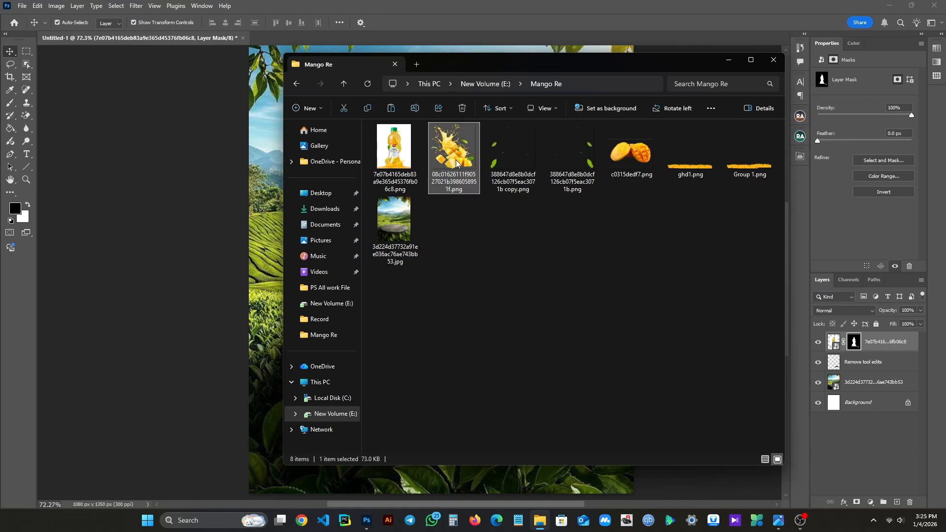
drag(456, 164, 267, 209)
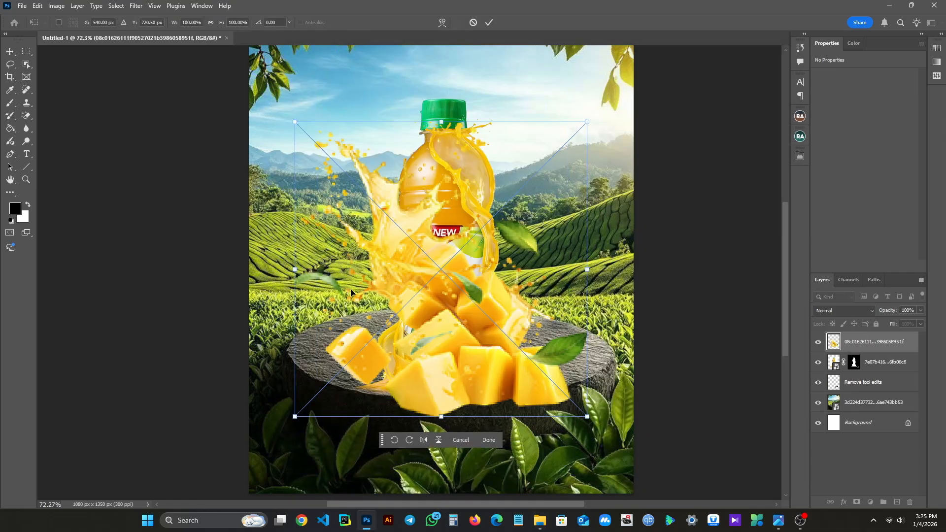
drag(587, 122, 376, 334)
drag(329, 395, 372, 368)
key(Return)
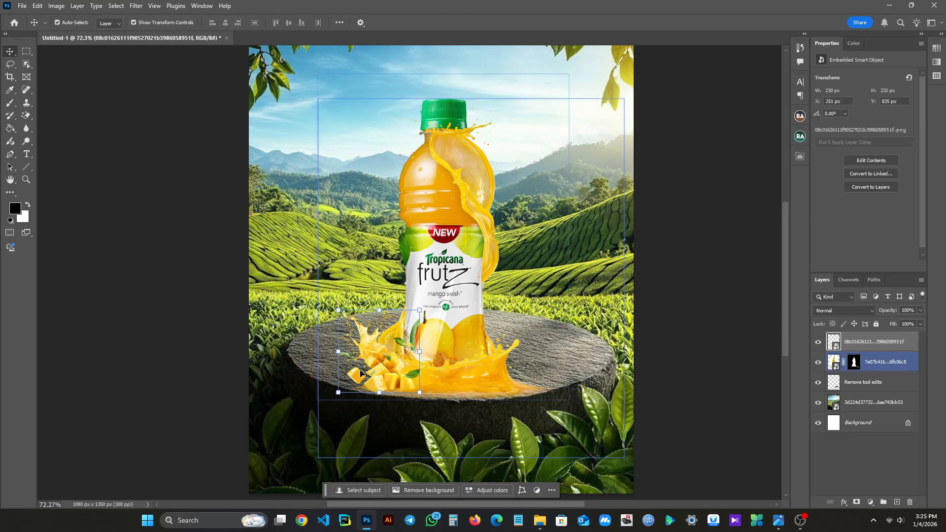
click(211, 338)
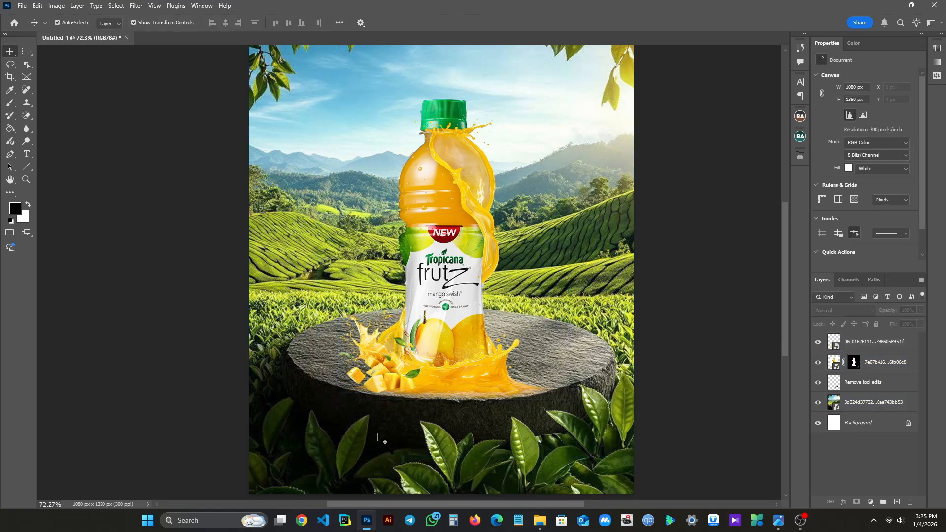
- Place the mango halves image c0315dedf7.png, scaled down, on the stone at the right of the bottle's base
click(541, 521)
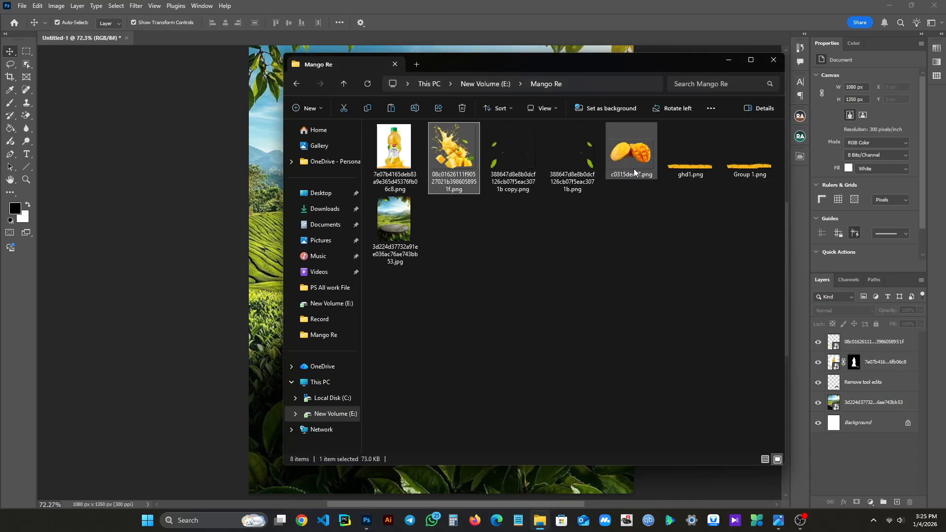
drag(634, 168, 268, 238)
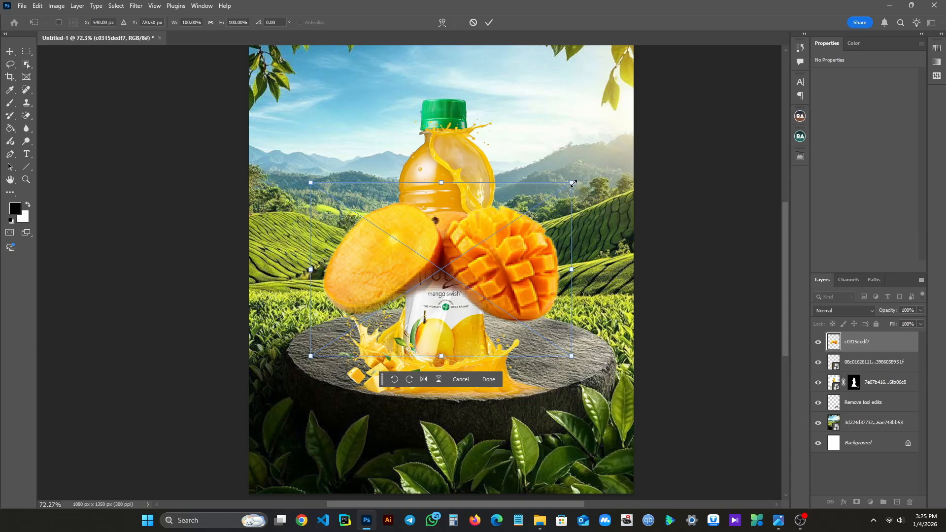
drag(575, 182, 507, 371)
key(Return)
click(749, 359)
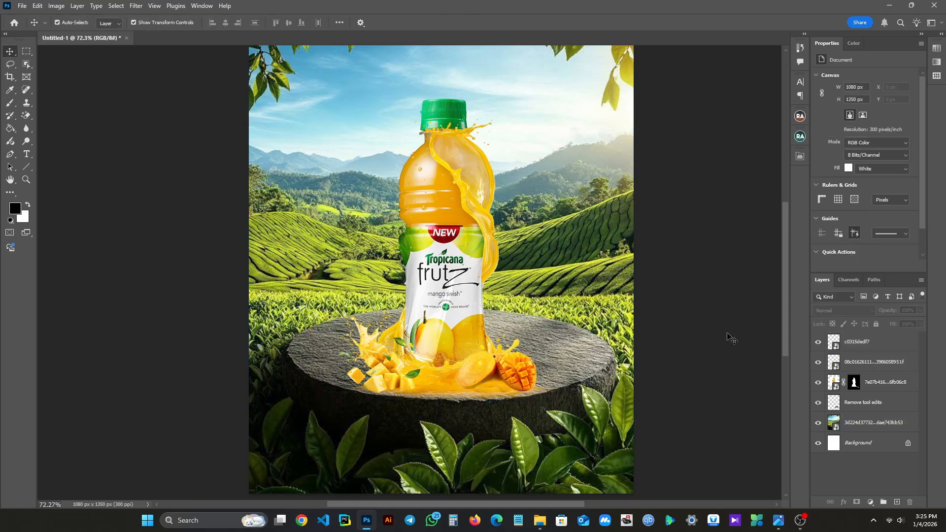
- Preview the juice strip image ghd1.png from the Mango Re folder
click(538, 520)
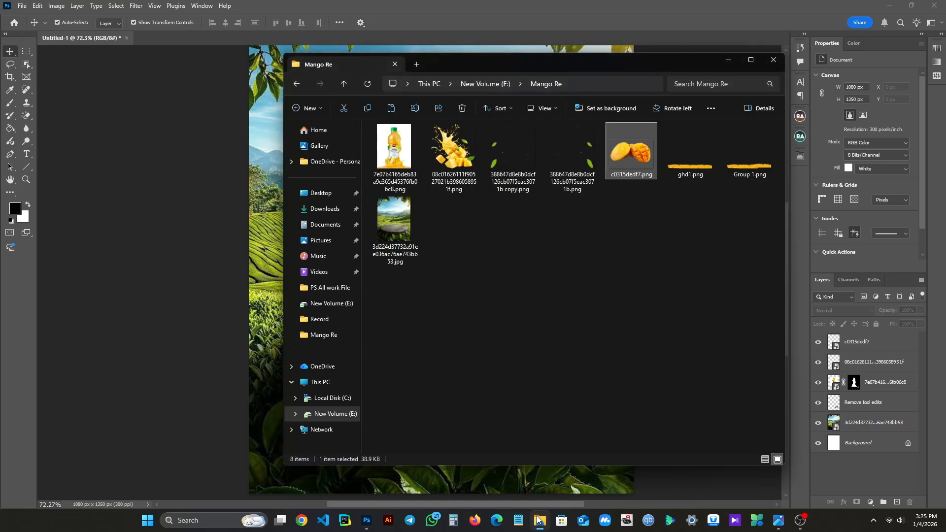
drag(706, 159, 572, 234)
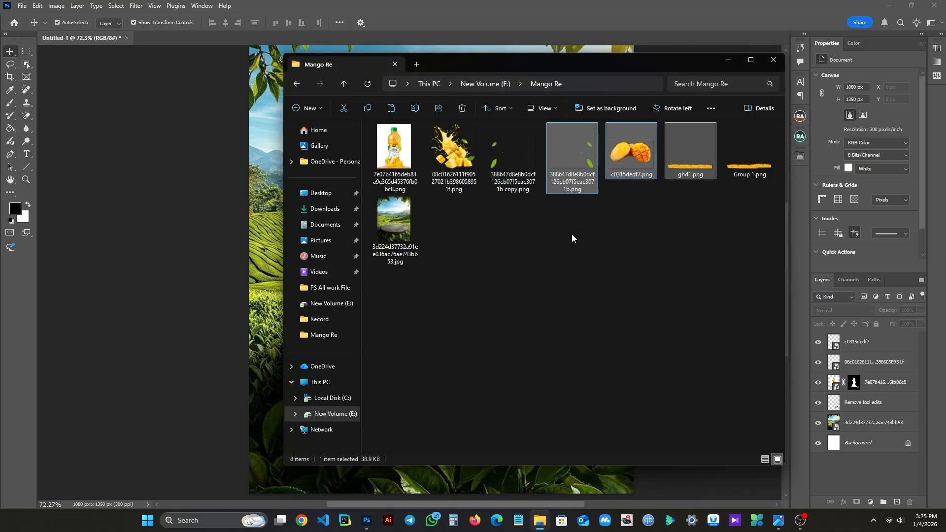
click(581, 233)
click(699, 154)
double_click(698, 154)
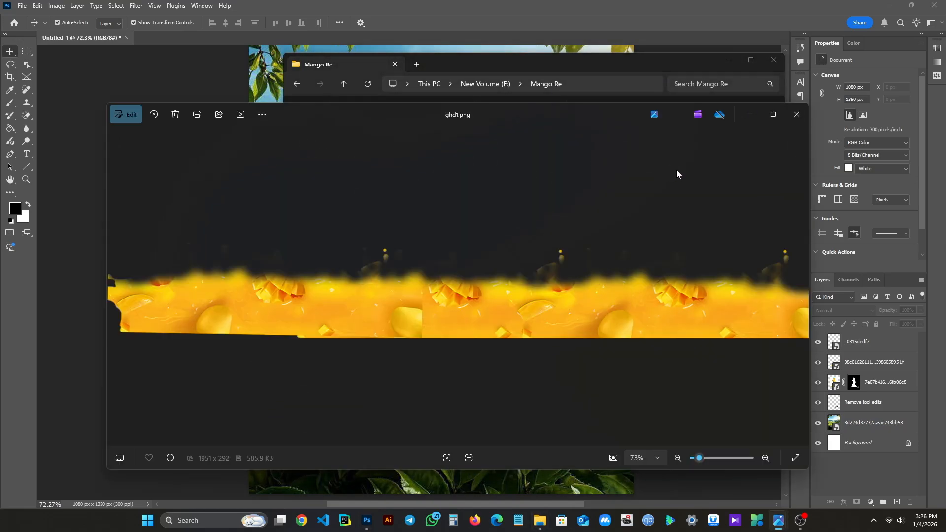
click(794, 113)
- Place ghd1.png along the canvas's lower edge, enlarged to about 1468 by 213 px so it spans the full width
drag(685, 178, 255, 250)
drag(535, 287, 530, 415)
scroll(530, 415, down, 1)
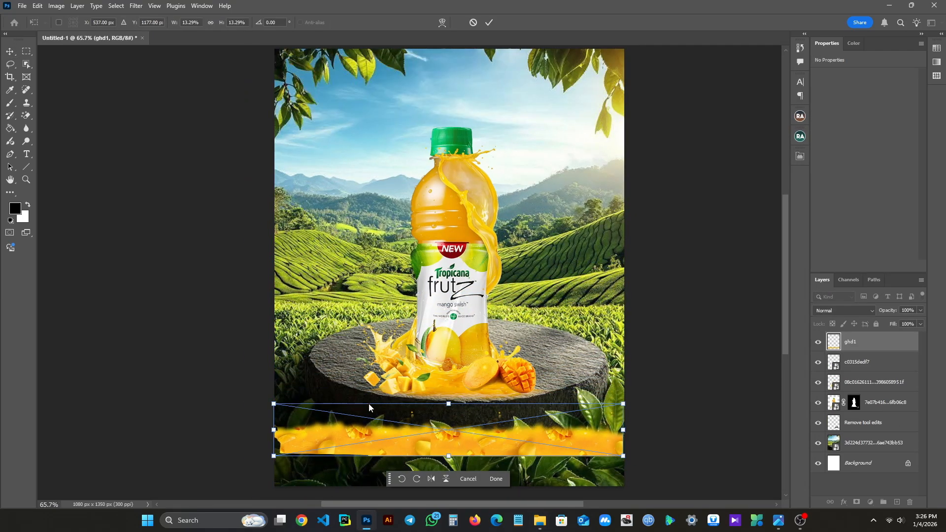
drag(272, 405, 150, 364)
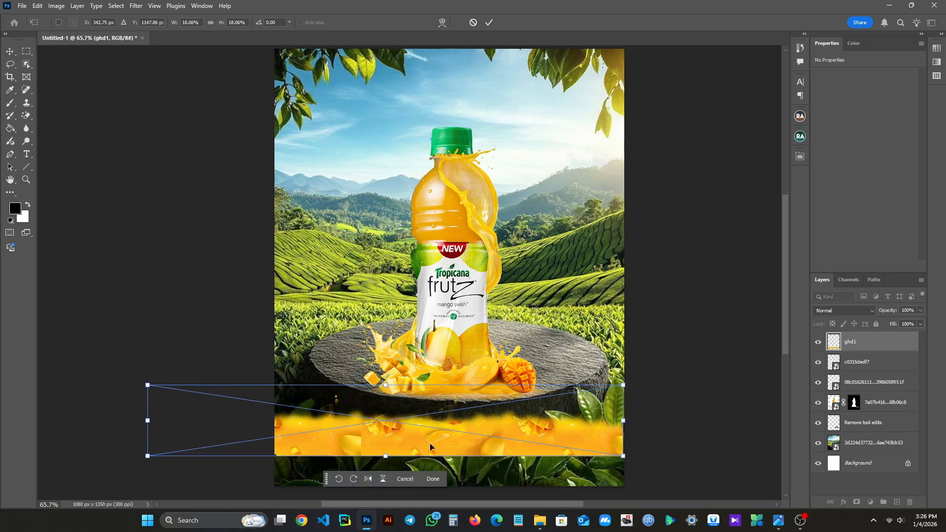
drag(429, 443, 477, 472)
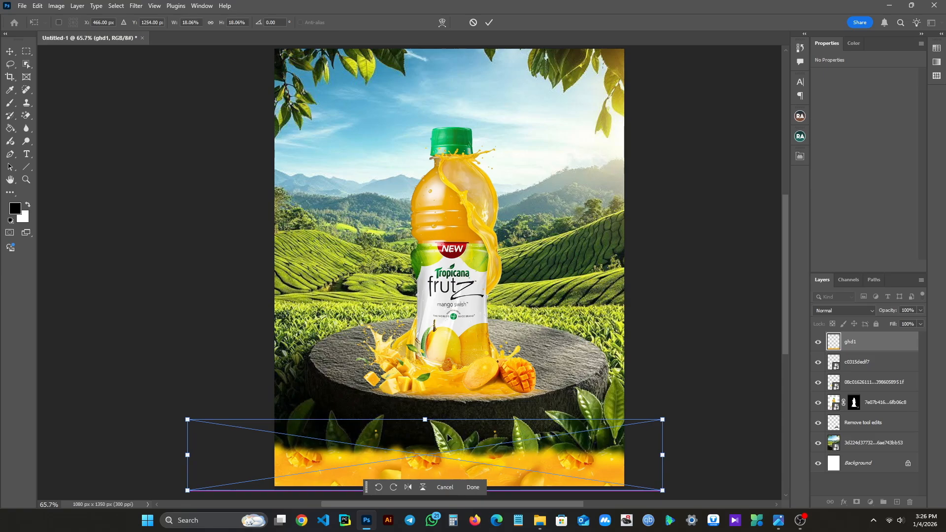
mouse_move(430, 422)
mouse_down()
mouse_move(426, 402)
mouse_move(427, 416)
mouse_up()
key(Return)
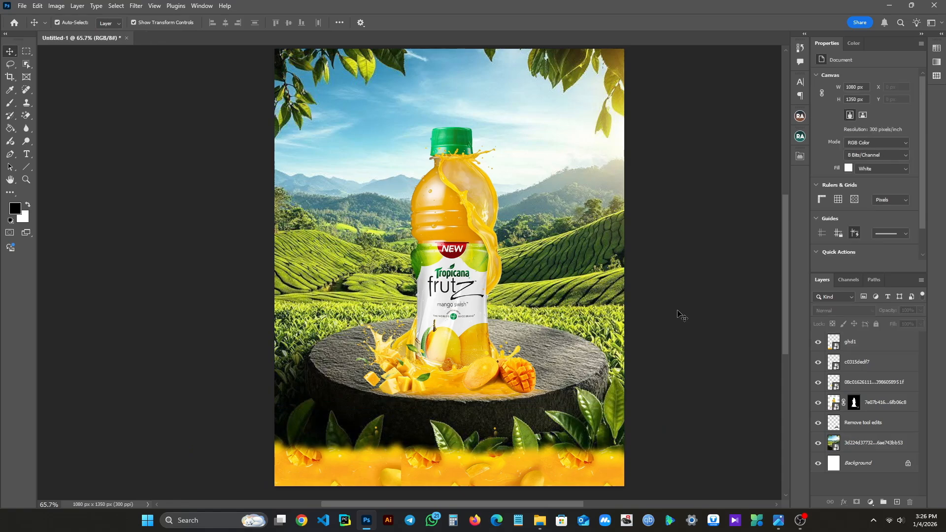
- On the tea-field landscape layer, lasso the sky, hills and fields above the stone platform
click(880, 449)
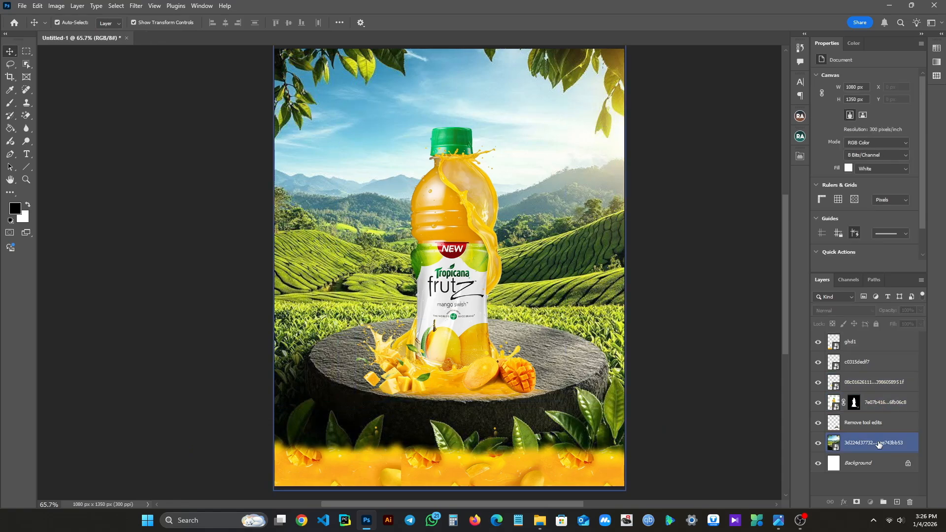
click(15, 69)
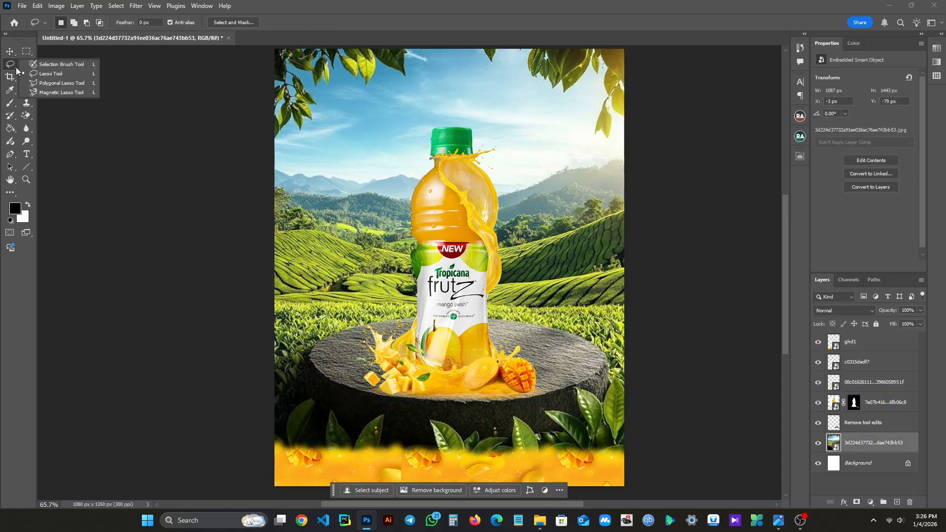
click(55, 75)
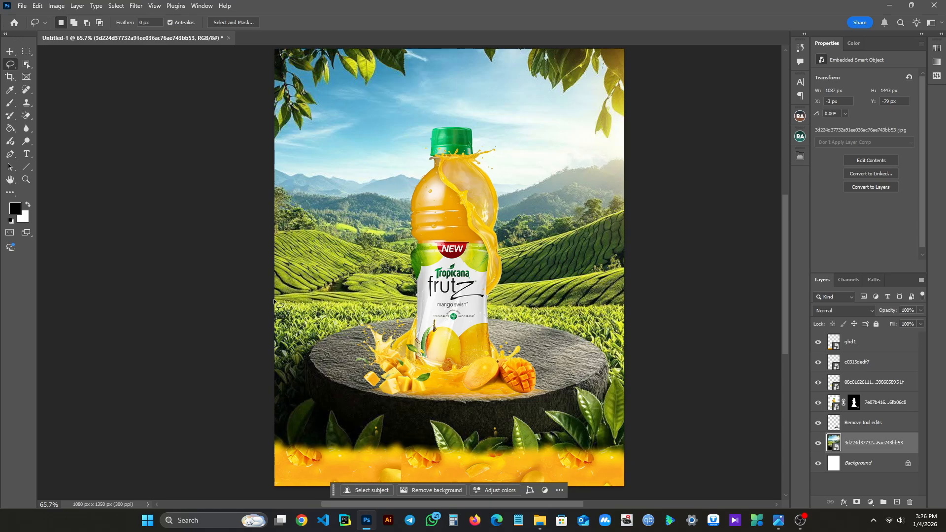
drag(274, 300, 266, 40)
- Apply a Gaussian Blur with a 2.3 px radius to the selected upper part of the landscape
click(136, 6)
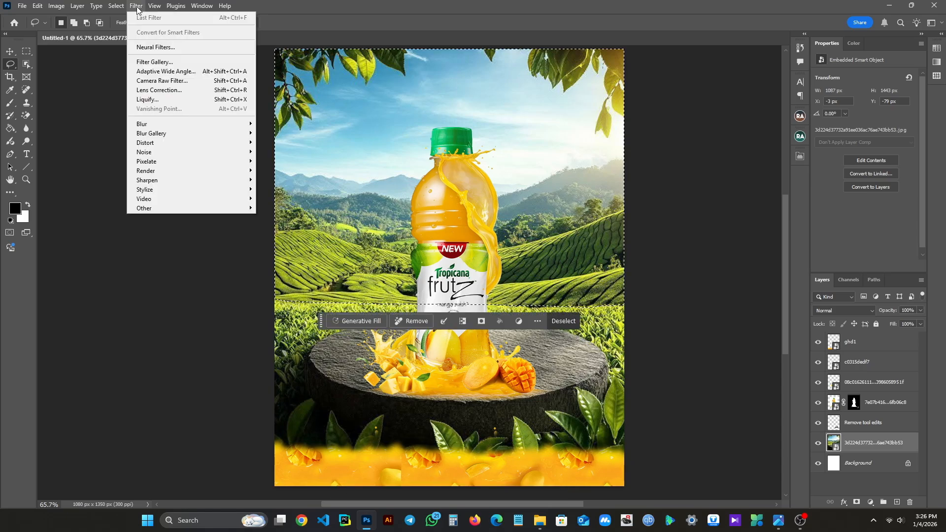
mouse_move(153, 127)
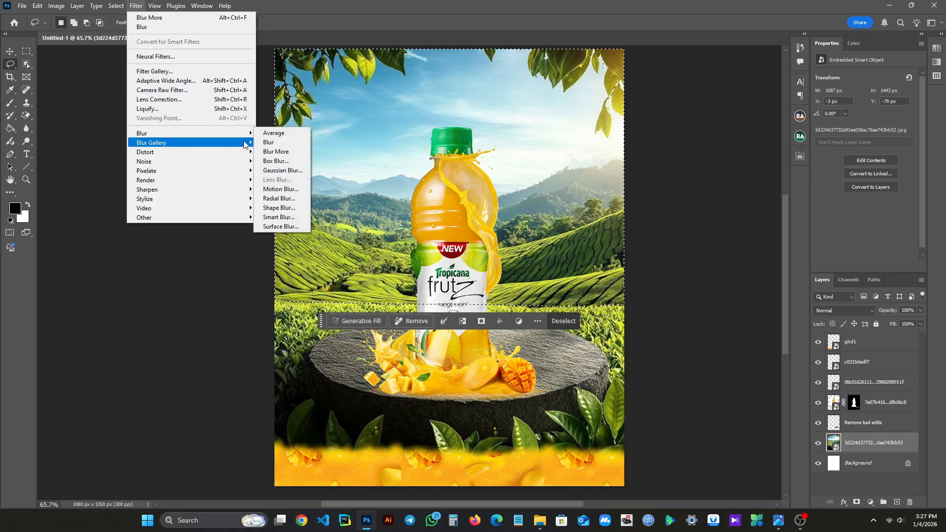
click(286, 171)
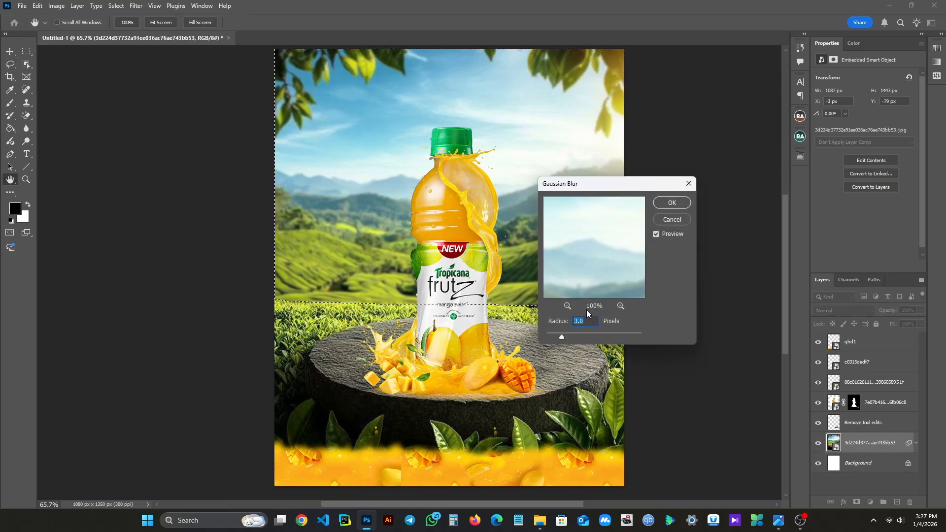
mouse_move(562, 336)
mouse_down()
mouse_move(577, 336)
mouse_move(558, 338)
mouse_up()
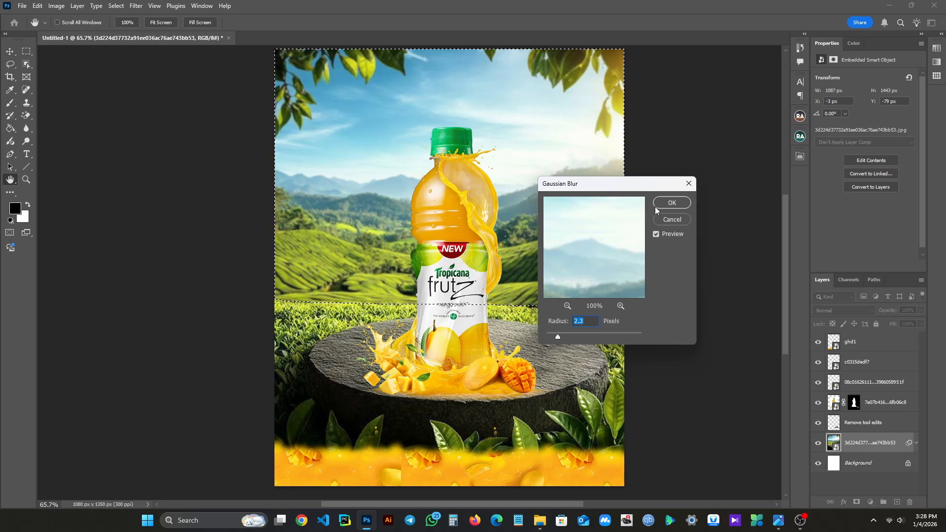
click(671, 204)
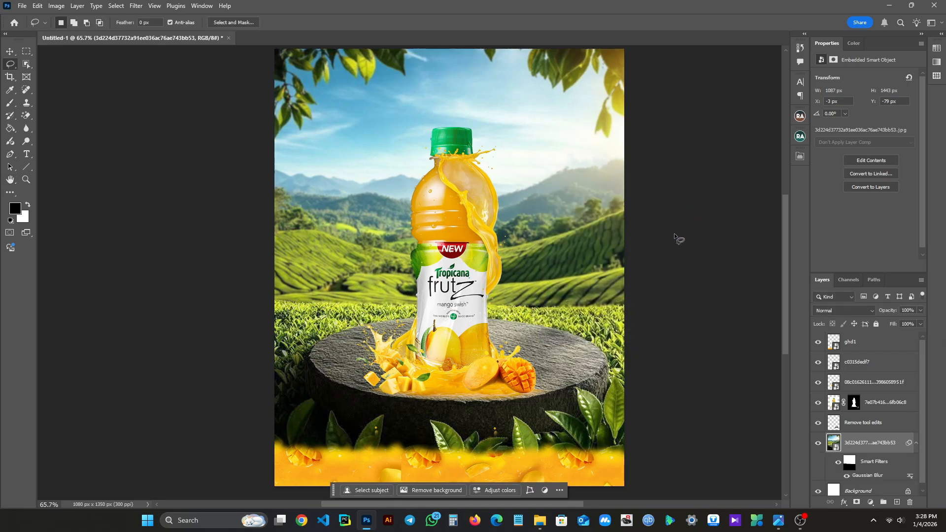
- Set the radius of the landscape's Gaussian Blur smart filter to 3.7 px
double_click(867, 475)
drag(596, 191, 633, 214)
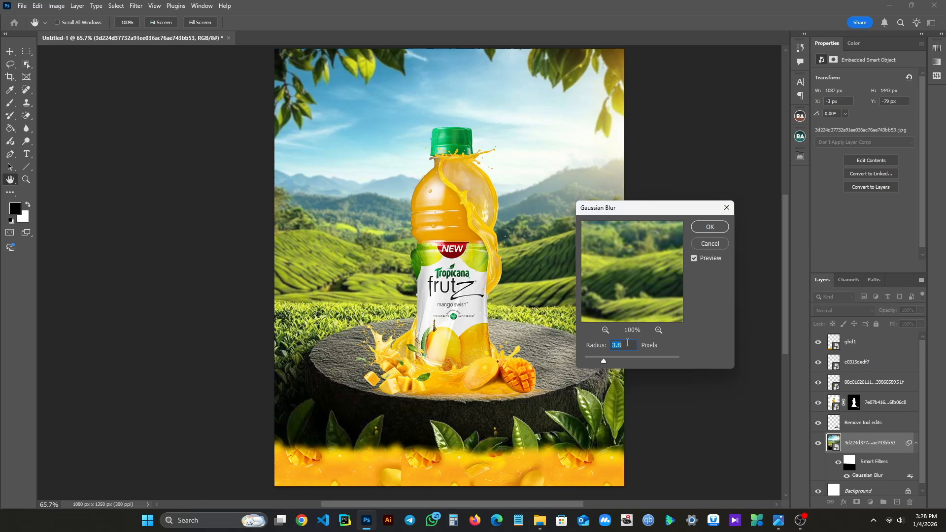
scroll(628, 342, up, 4)
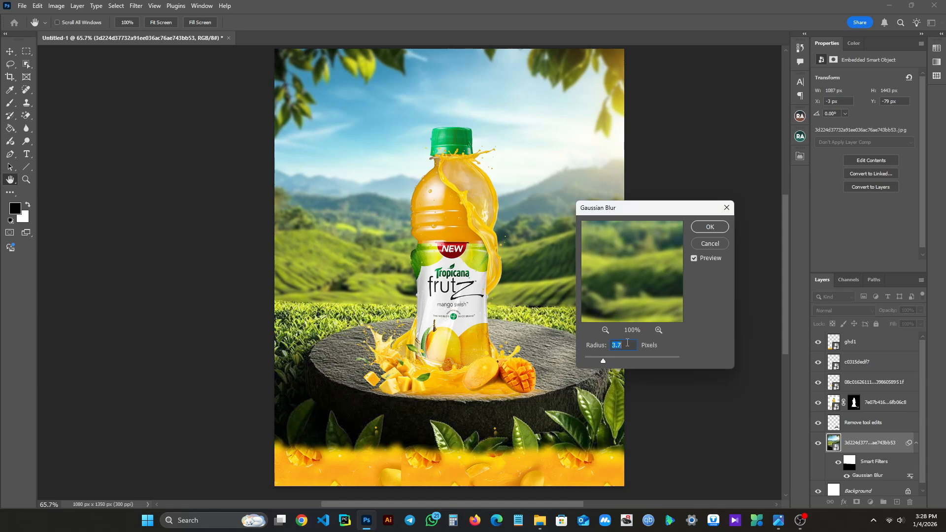
key(Return)
- Place the leaf image whose name ends in "copy" above the landscape layer, along the canvas's left edge at X -29, Y 0 px
mouse_move(539, 520)
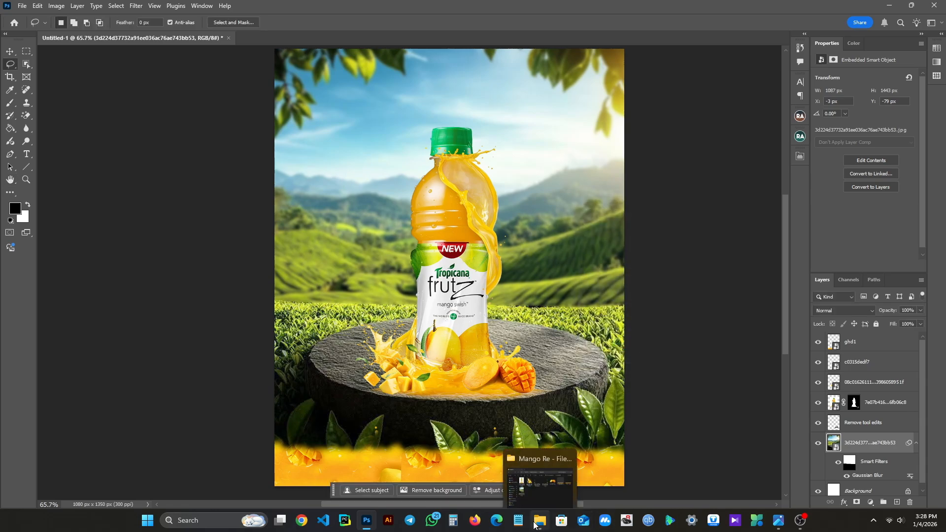
click(534, 493)
drag(512, 164, 244, 179)
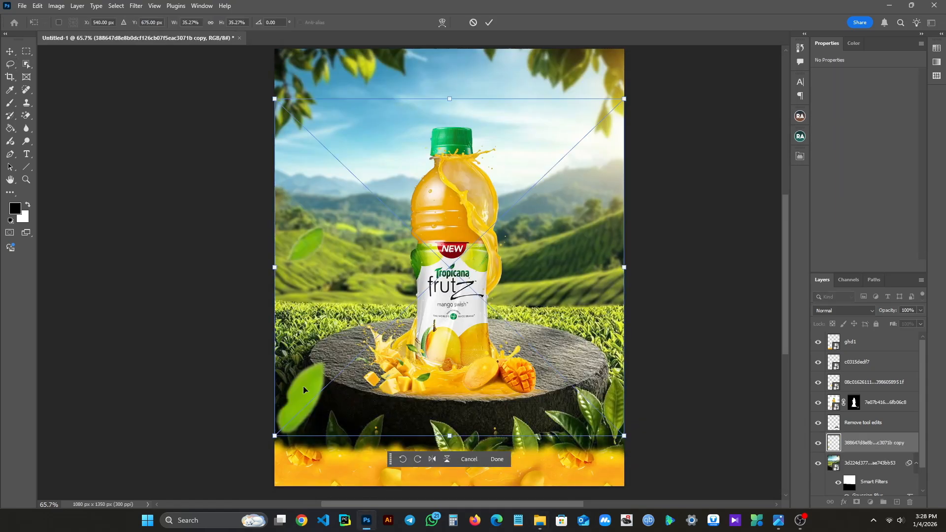
mouse_move(303, 391)
mouse_down()
mouse_move(307, 288)
mouse_move(310, 339)
mouse_move(296, 340)
mouse_up()
click(488, 23)
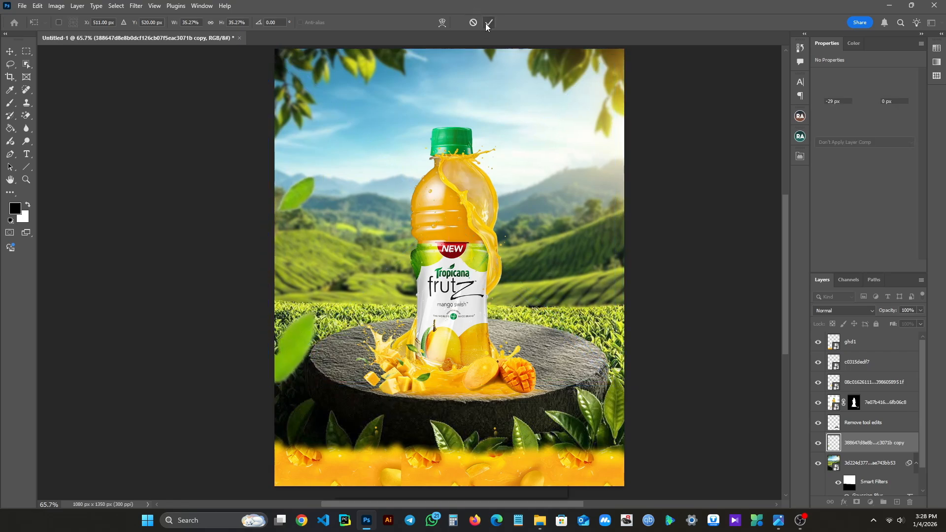
- Place the other leaf image along the canvas's right edge, at X 30, Y -66 px
click(540, 520)
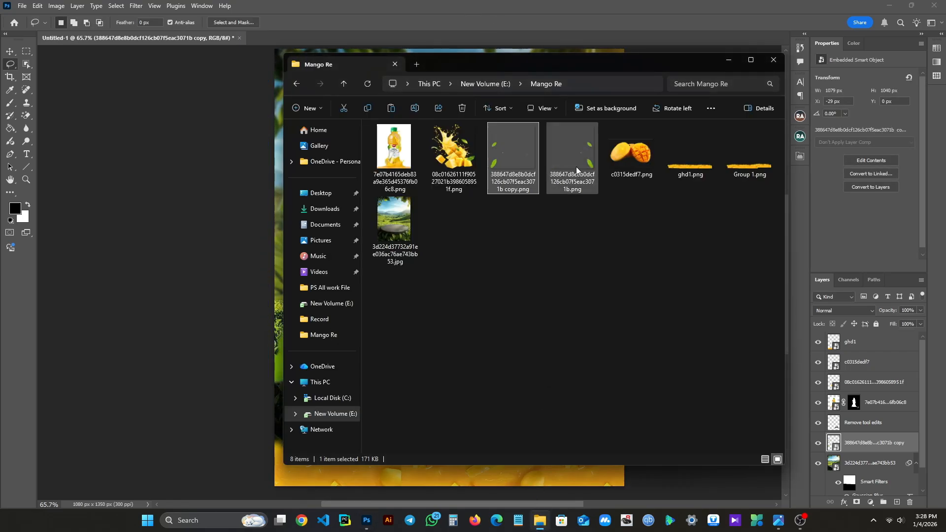
drag(576, 169, 251, 184)
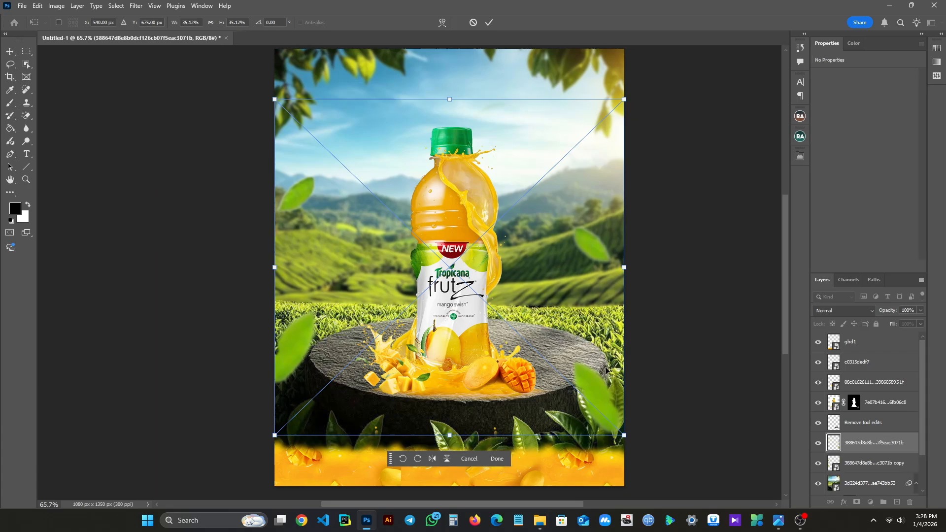
mouse_move(607, 370)
mouse_down()
mouse_move(600, 303)
mouse_move(611, 360)
mouse_move(611, 339)
mouse_up()
key(Return)
key(l)
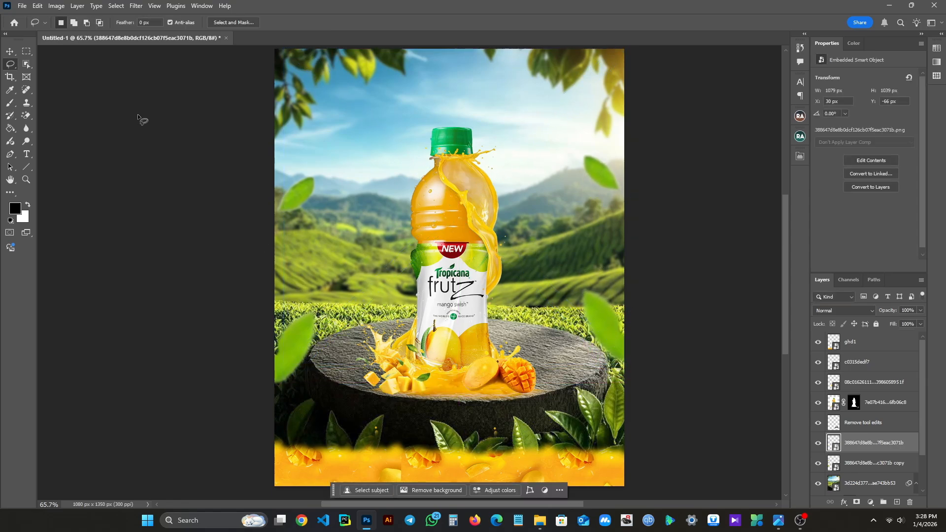
- Shift the tea-field landscape slightly to the left, to X -7 px
click(10, 51)
click(394, 254)
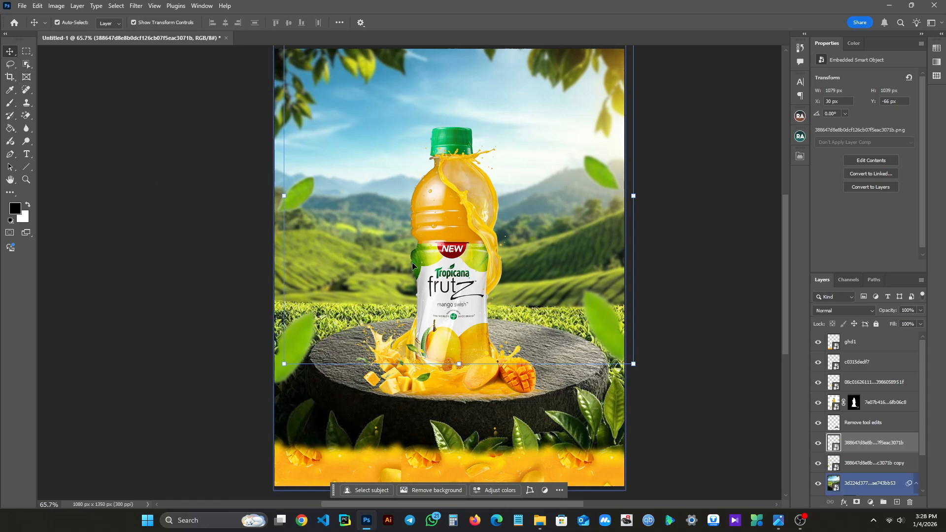
mouse_move(361, 234)
mouse_down()
mouse_move(357, 244)
mouse_move(358, 234)
mouse_up()
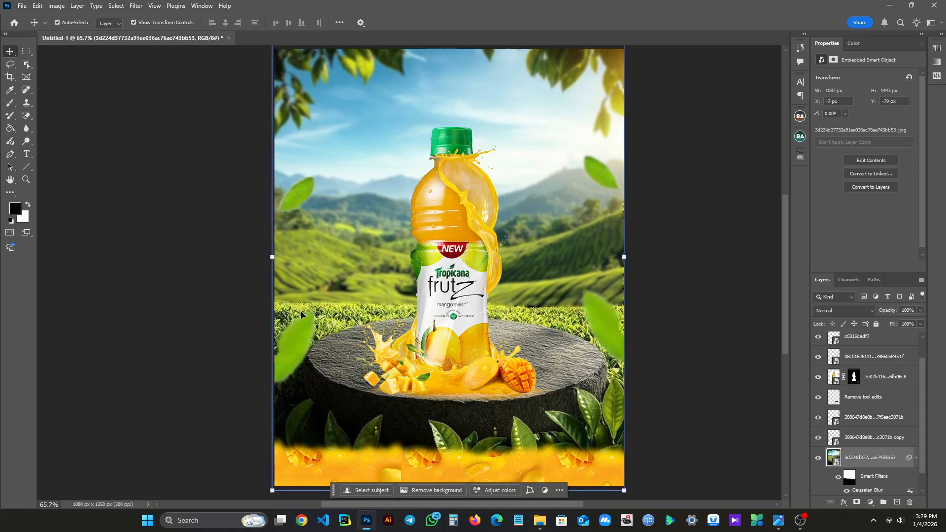
- Move the left pair of leaves up and slightly outward, about level with the right pair
click(299, 329)
drag(298, 341, 293, 314)
click(585, 264)
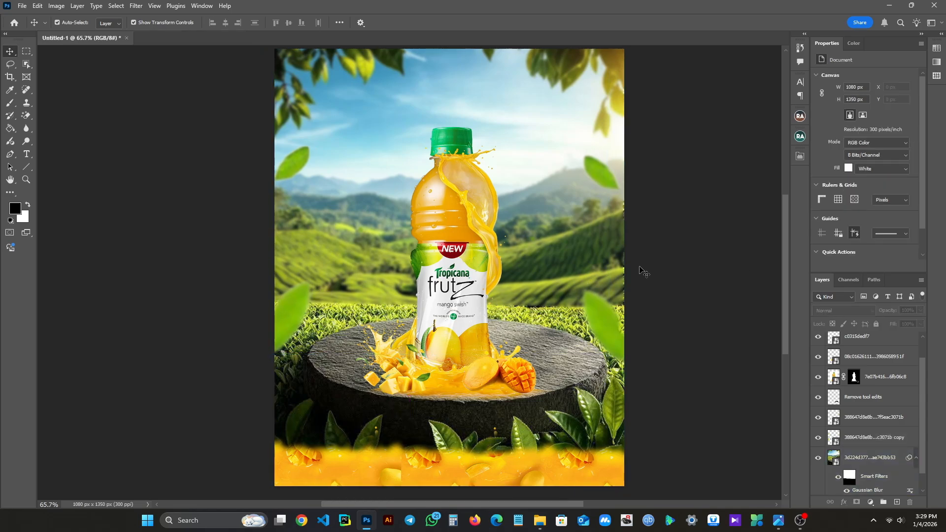
- Nudge the tea-field landscape back to the right, to X -3 px
key(Right)
key(Right)
key(Right)
key(Right)
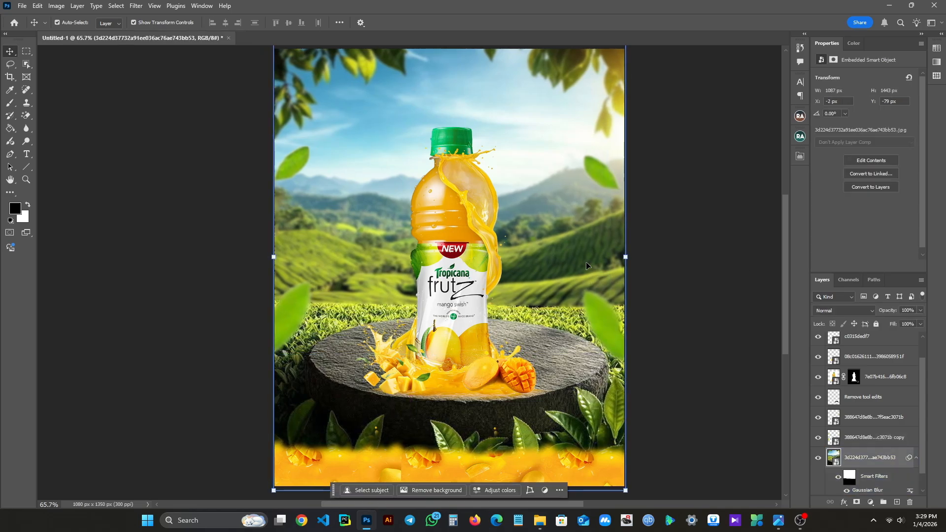
click(716, 272)
- Add the black 18 pt text "Mango" on a new layer above ghd1, over the sky beside the bottle cap
scroll(645, 237, up, 1)
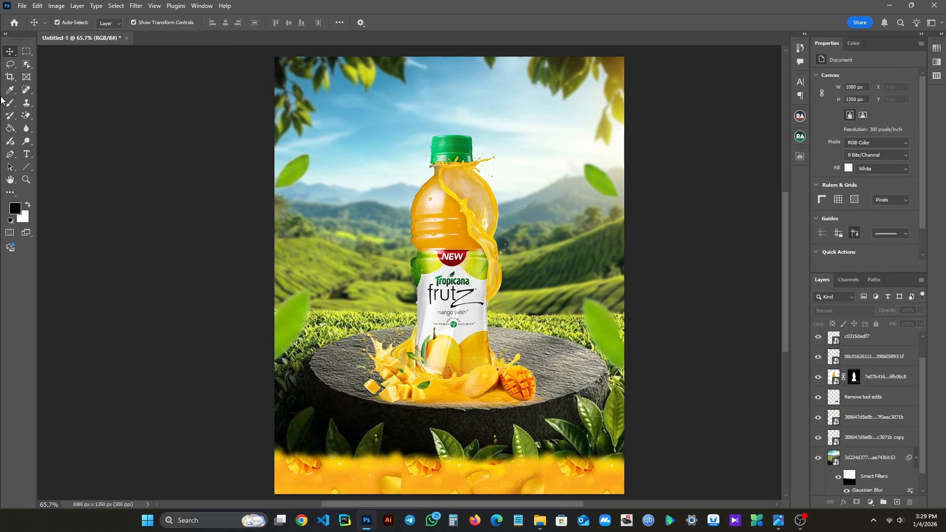
scroll(896, 343, up, 2)
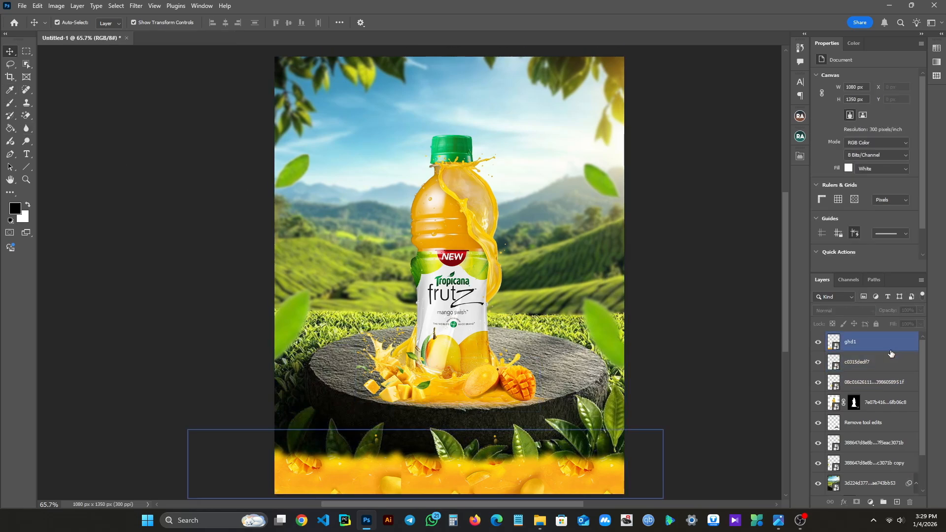
click(889, 348)
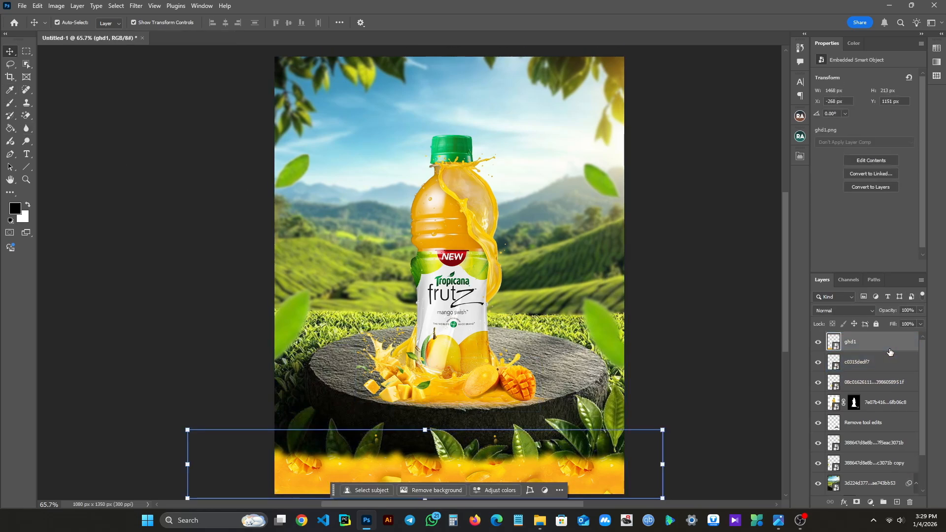
right_click(26, 154)
click(59, 156)
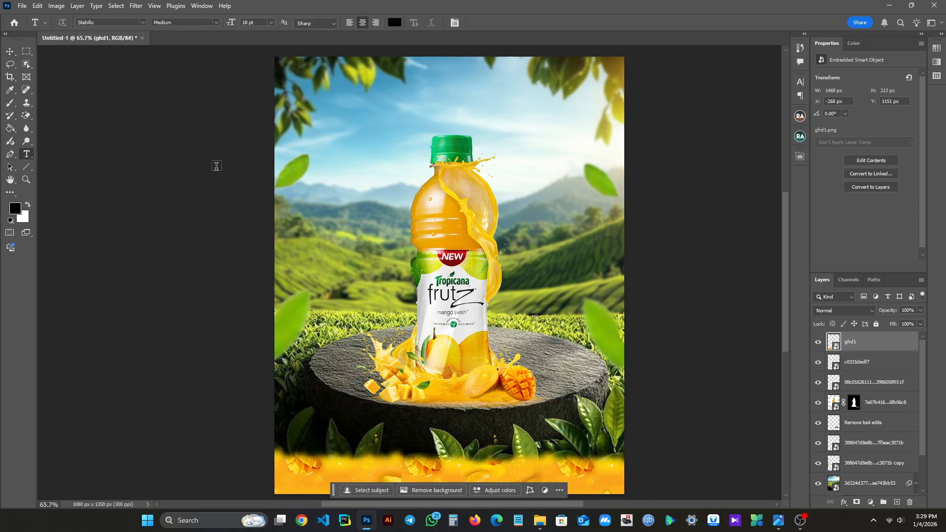
click(353, 154)
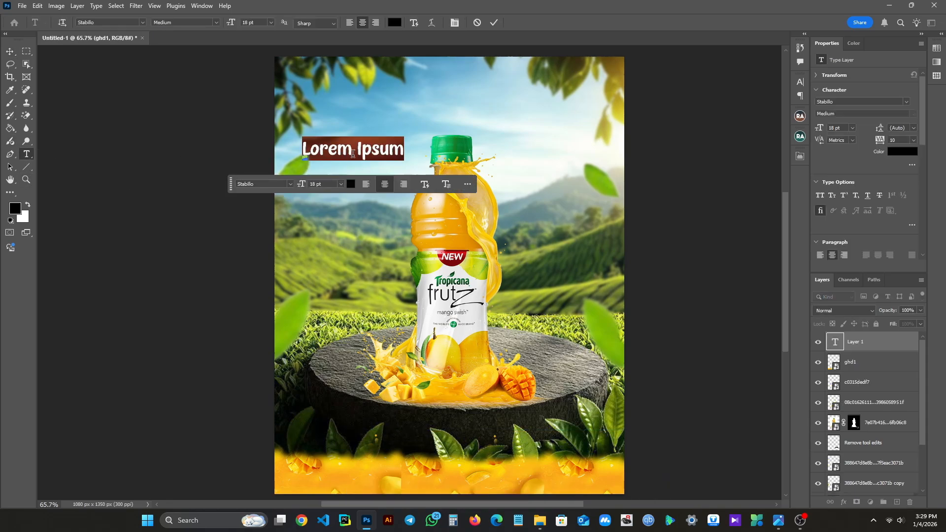
text(Mango)
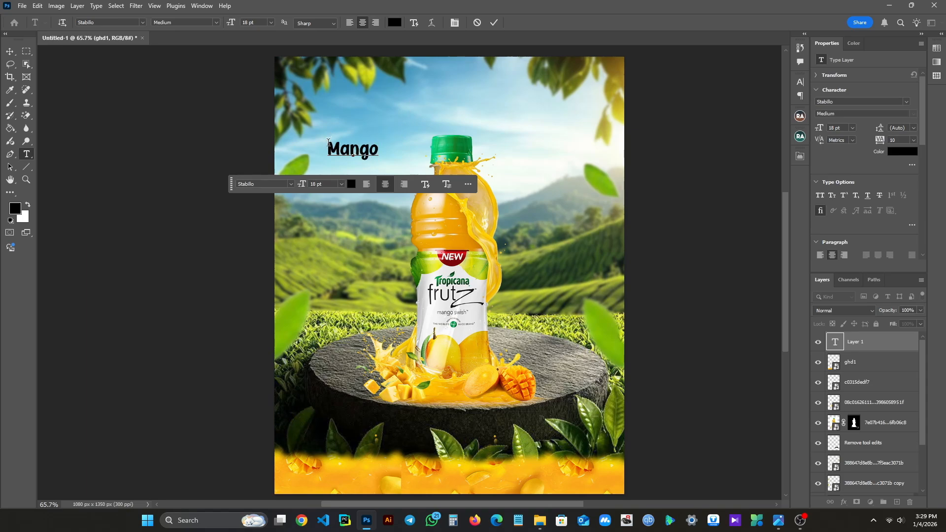
click(352, 184)
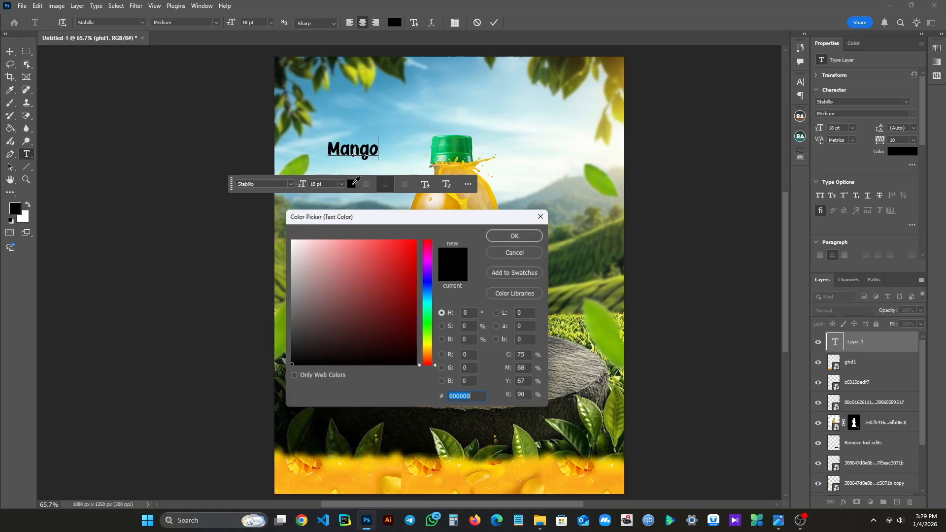
click(523, 235)
click(497, 22)
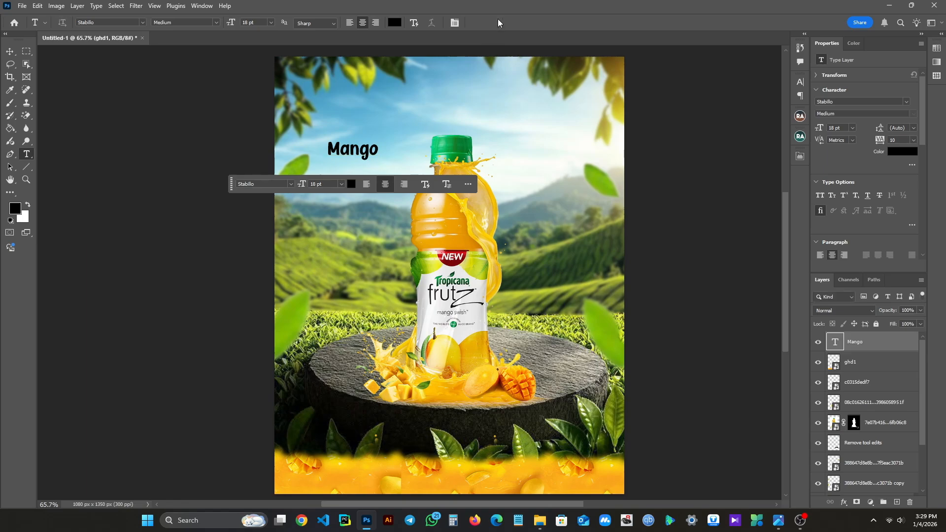
- Enlarge the Mango text proportionally to about 175%, a size of 31.47 pt, beside the bottle cap
click(8, 52)
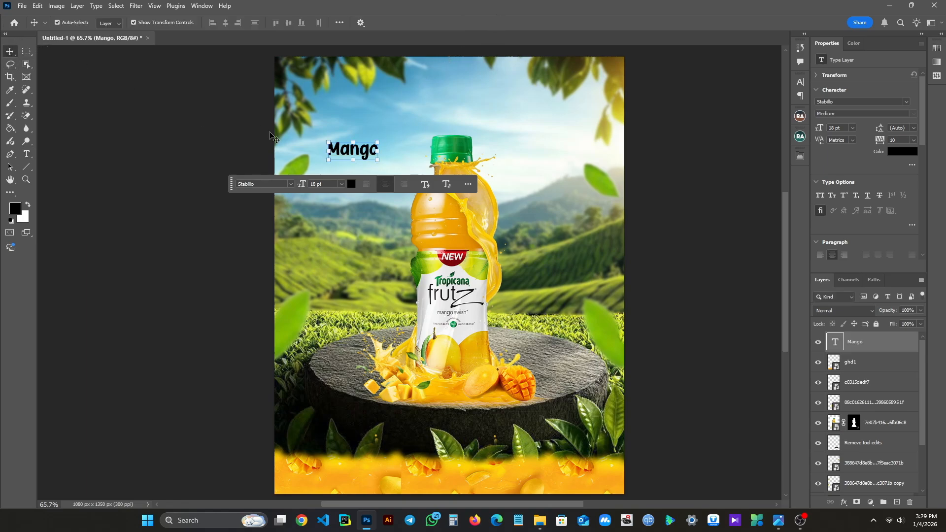
drag(327, 140, 371, 172)
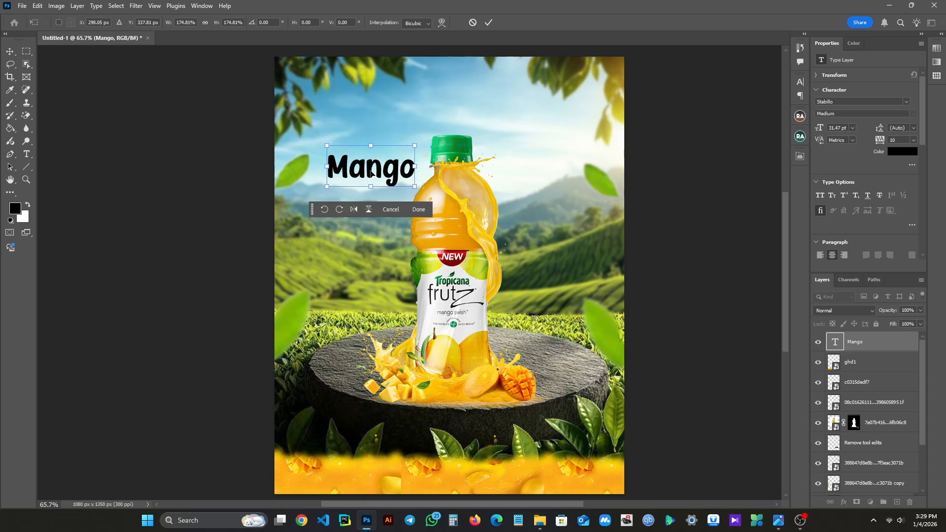
click(488, 22)
- Add a Color Overlay to the Mango text layer, sampling the bright yellow fedb00 from the juice
click(844, 502)
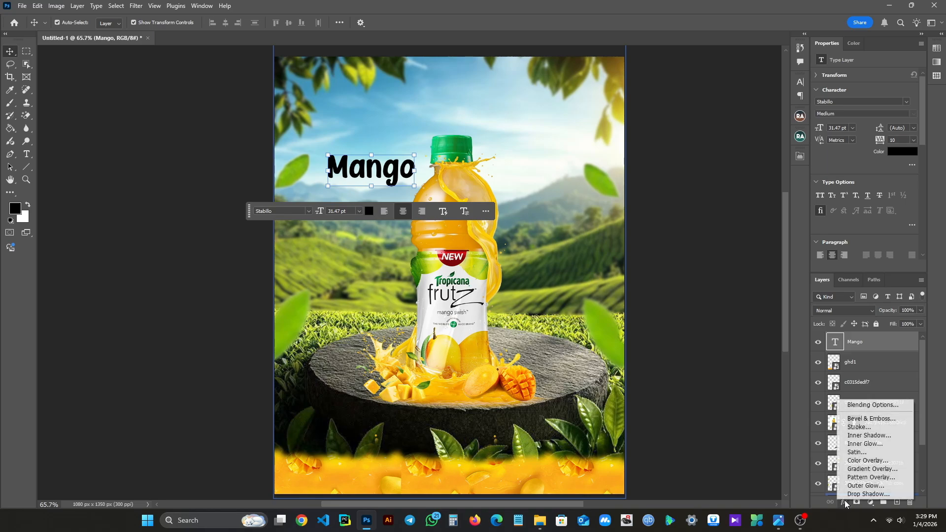
click(862, 407)
drag(706, 259, 703, 163)
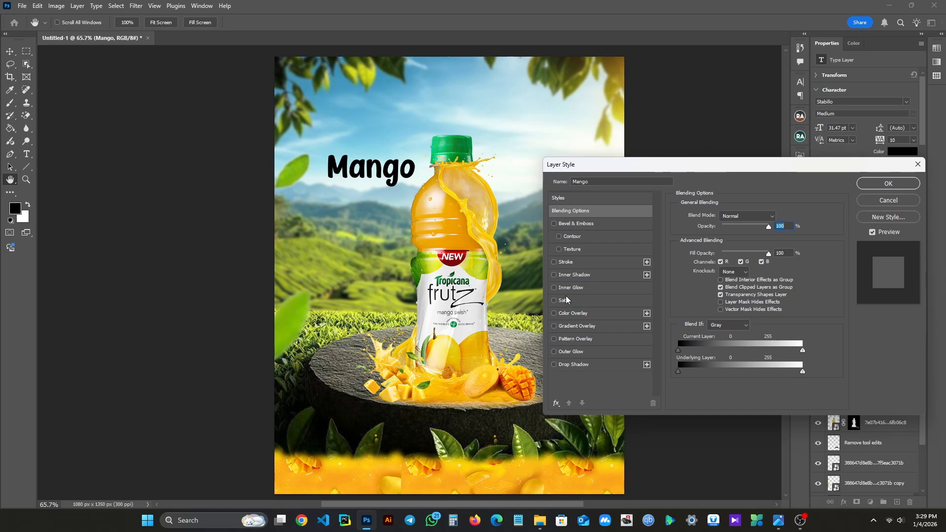
click(574, 314)
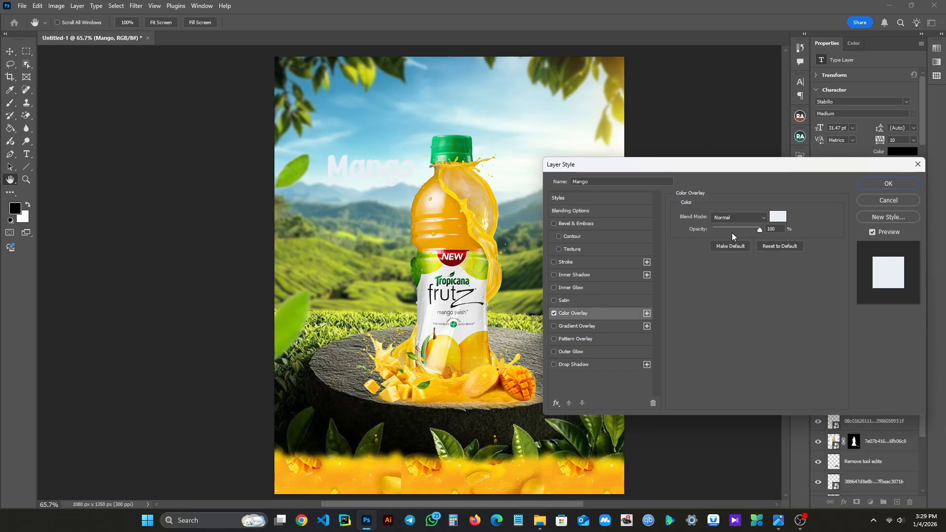
click(777, 218)
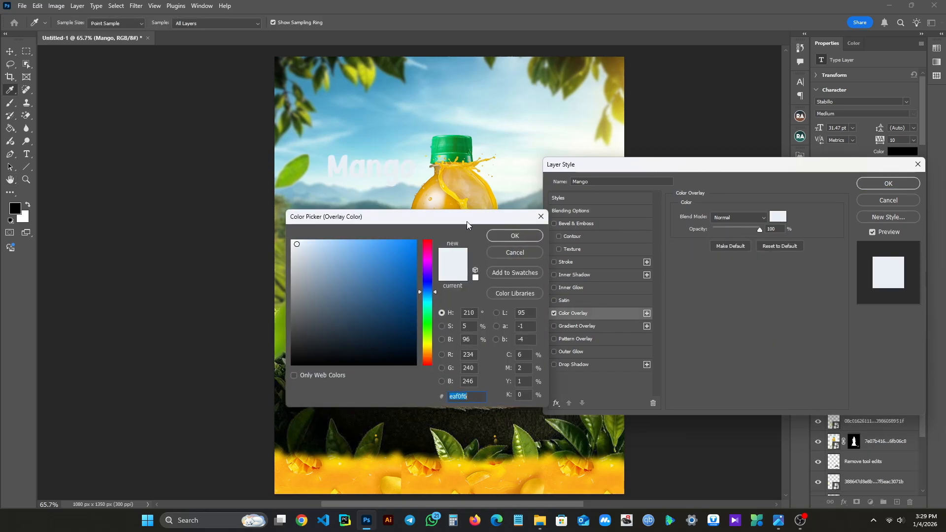
drag(467, 221, 448, 193)
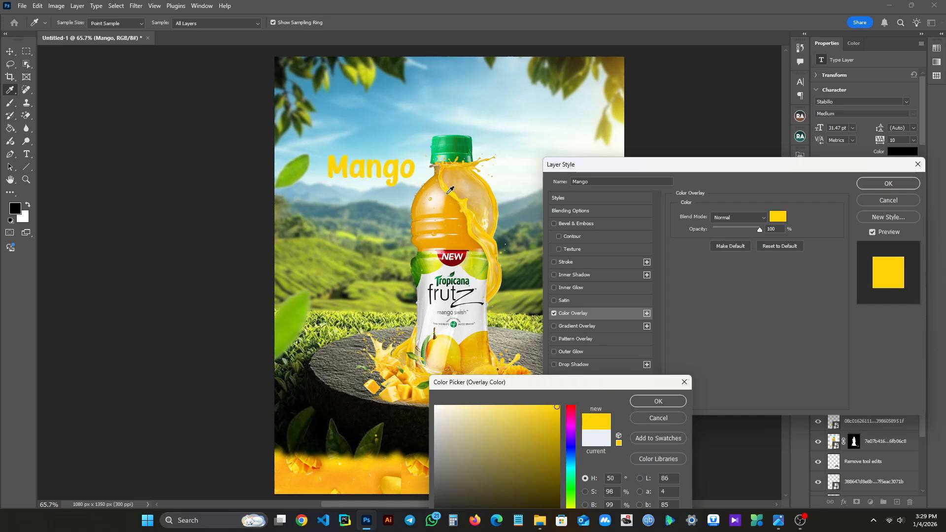
click(444, 185)
click(415, 395)
click(403, 390)
click(389, 393)
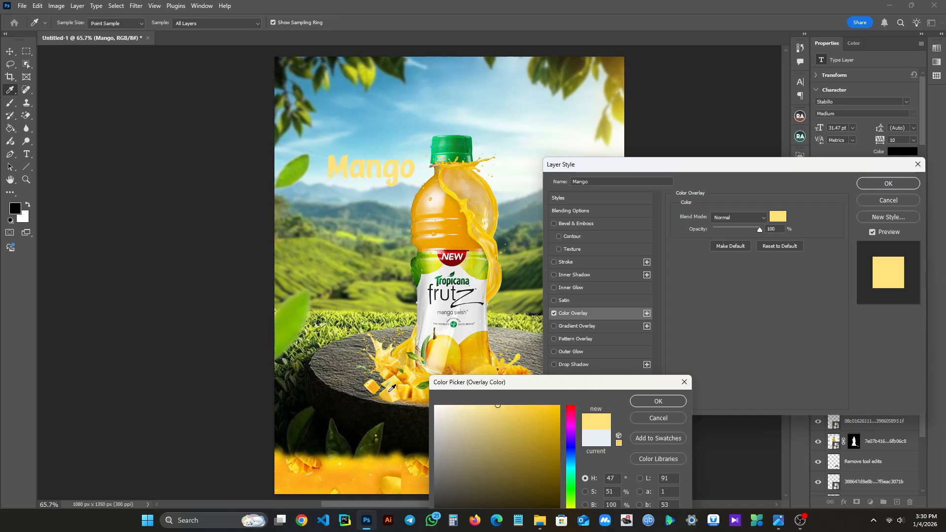
click(404, 393)
click(447, 212)
click(449, 195)
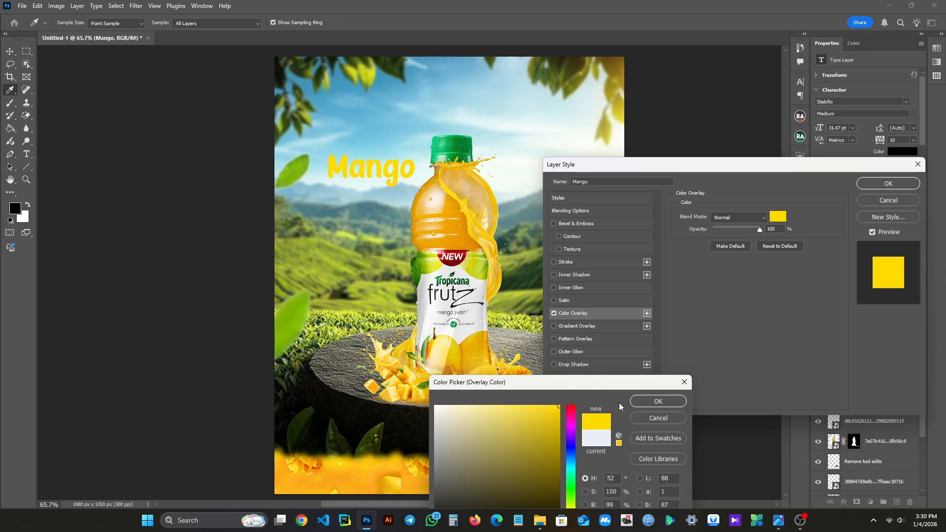
click(649, 402)
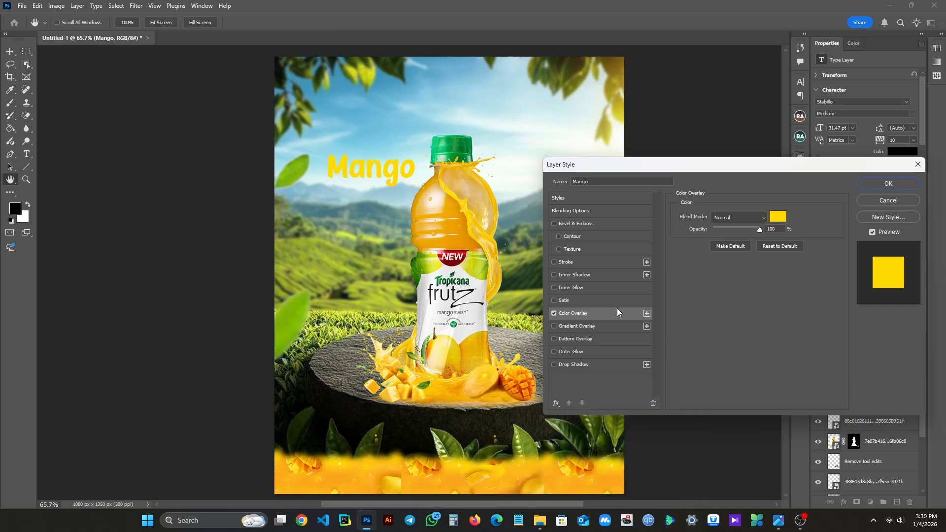
- Add a black outside Stroke to the Mango text, 2 px wide at 100% opacity
click(555, 262)
click(584, 261)
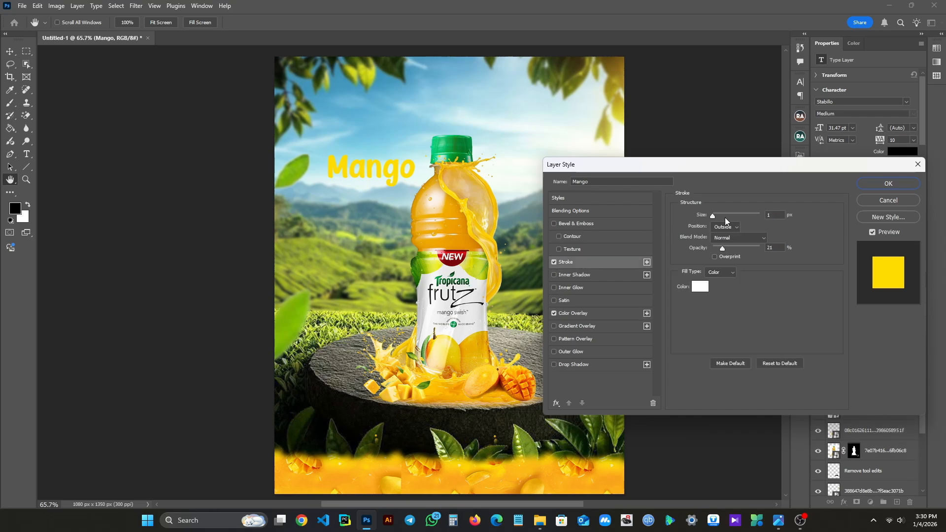
click(700, 287)
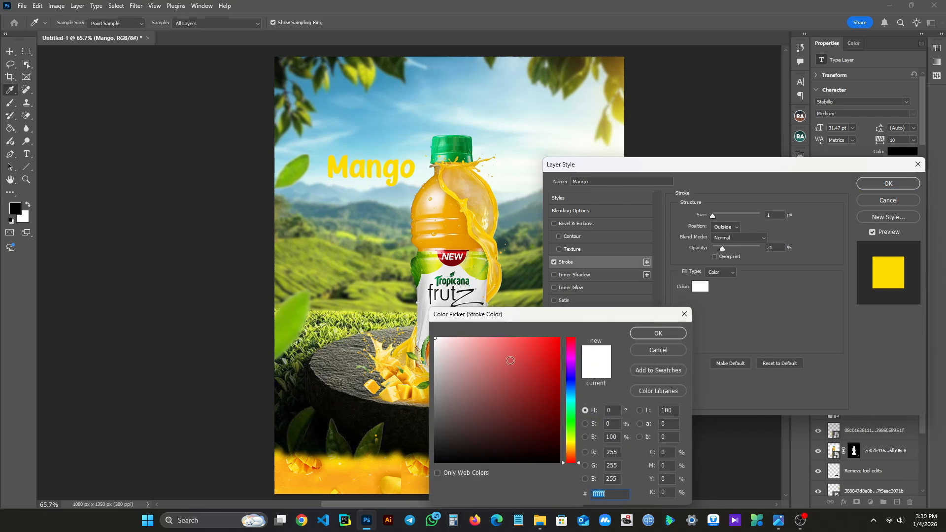
drag(526, 392, 578, 491)
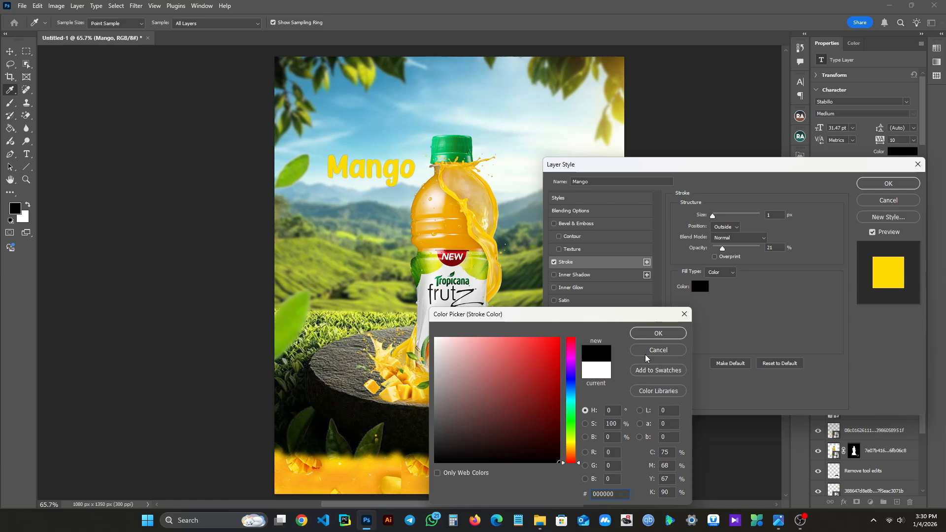
click(651, 333)
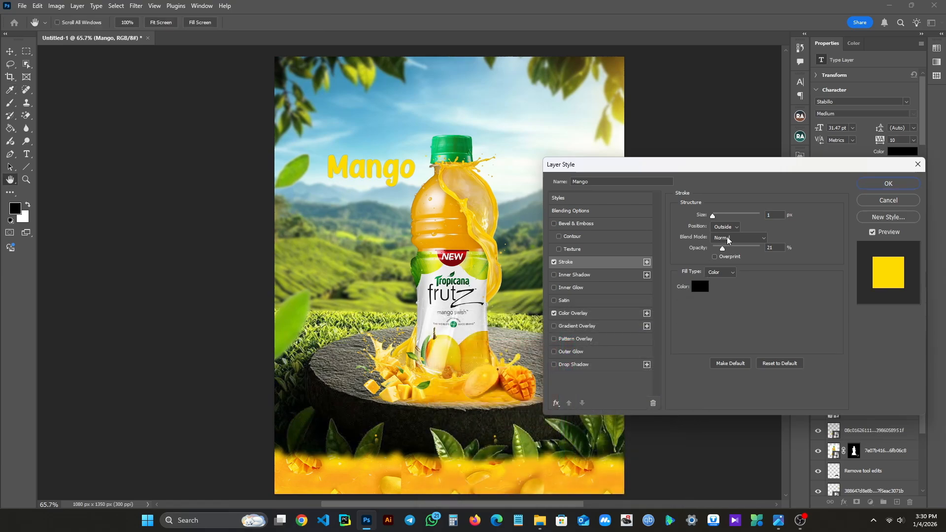
drag(723, 249, 763, 249)
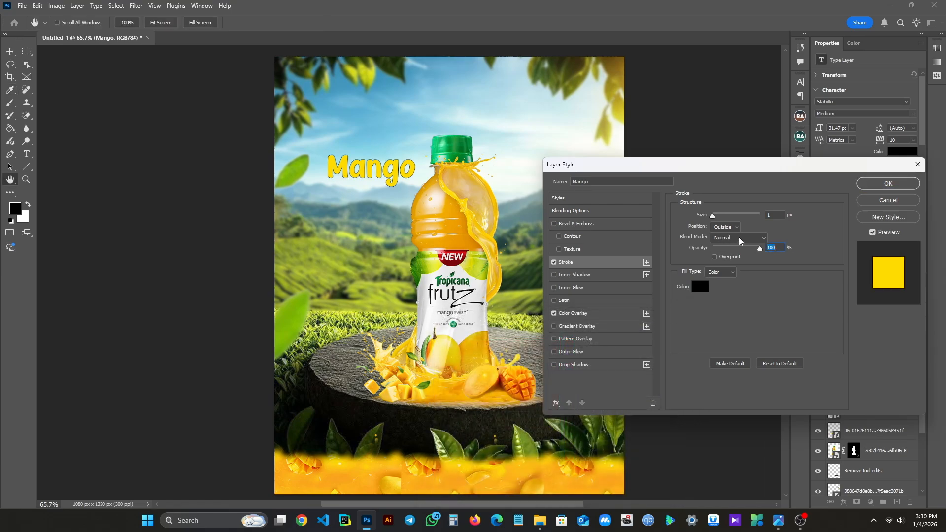
drag(716, 214, 712, 214)
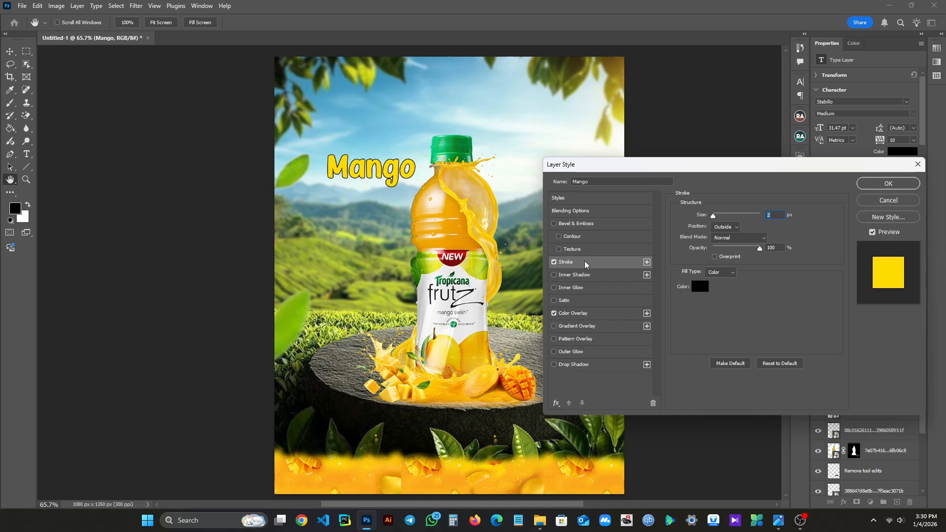
- Change the Mango text's overlay colour to the yellow fdd300 sampled from the juice splash, and apply the layer style
click(589, 315)
click(779, 217)
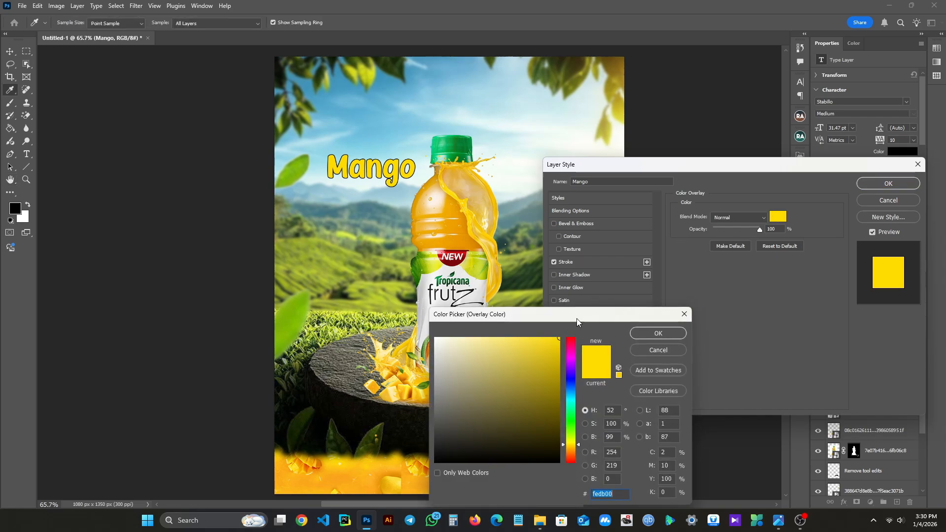
click(540, 360)
mouse_move(535, 353)
mouse_down()
mouse_move(559, 360)
mouse_move(556, 334)
mouse_up()
click(474, 236)
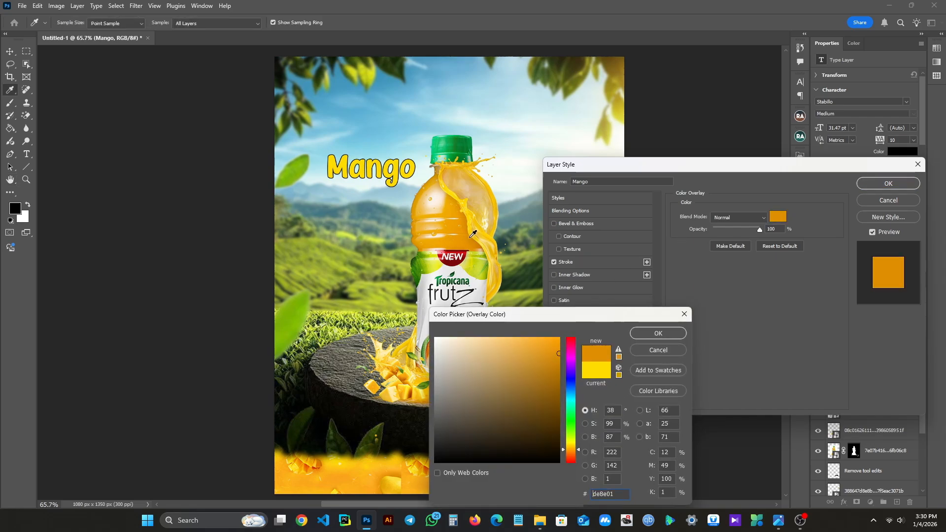
click(471, 211)
click(472, 207)
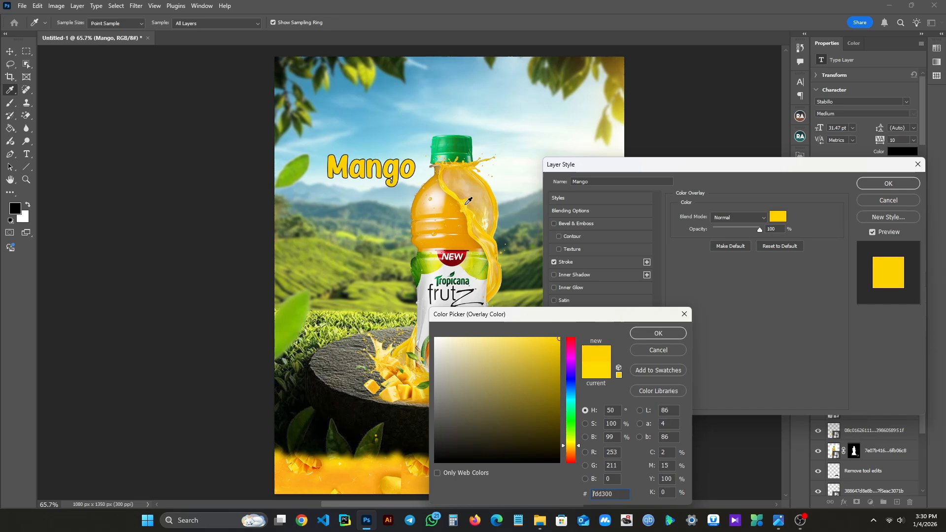
click(667, 333)
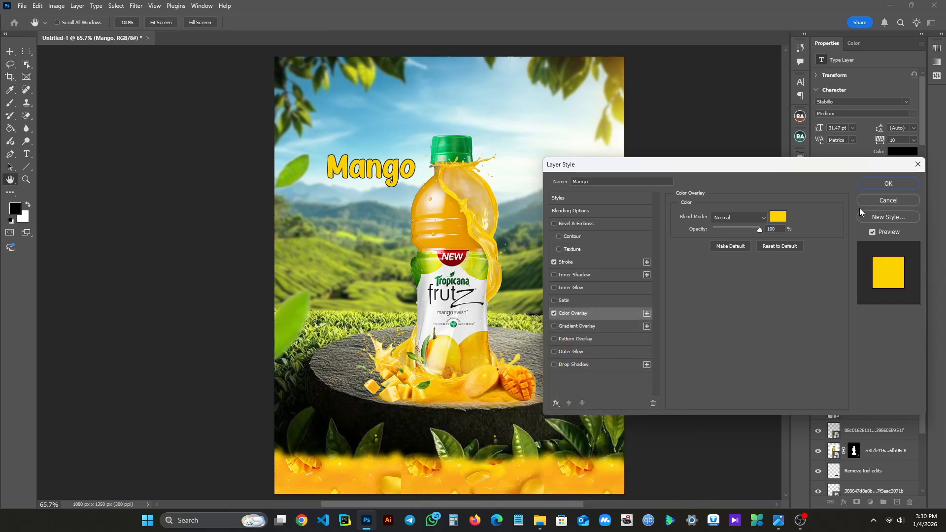
click(883, 184)
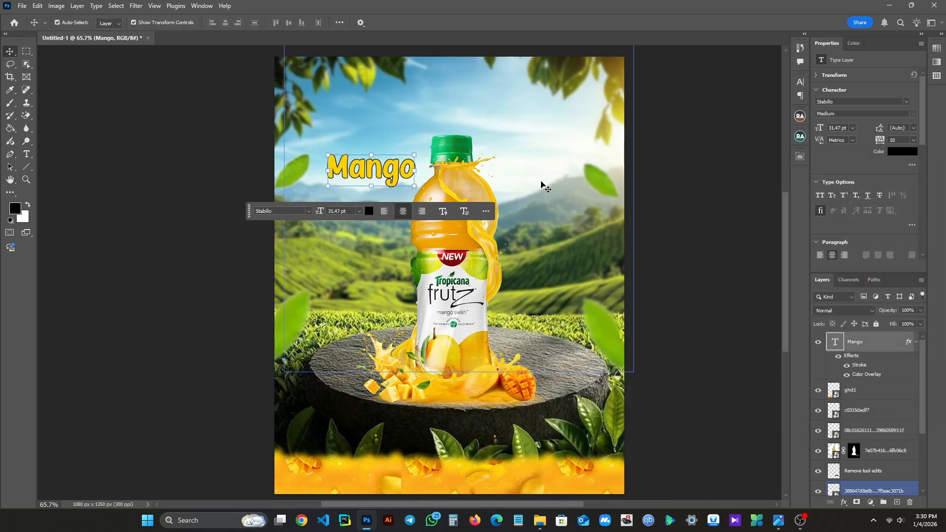
- Warp the Mango text with a horizontal Arc style at a bend of -9%
click(339, 23)
click(339, 23)
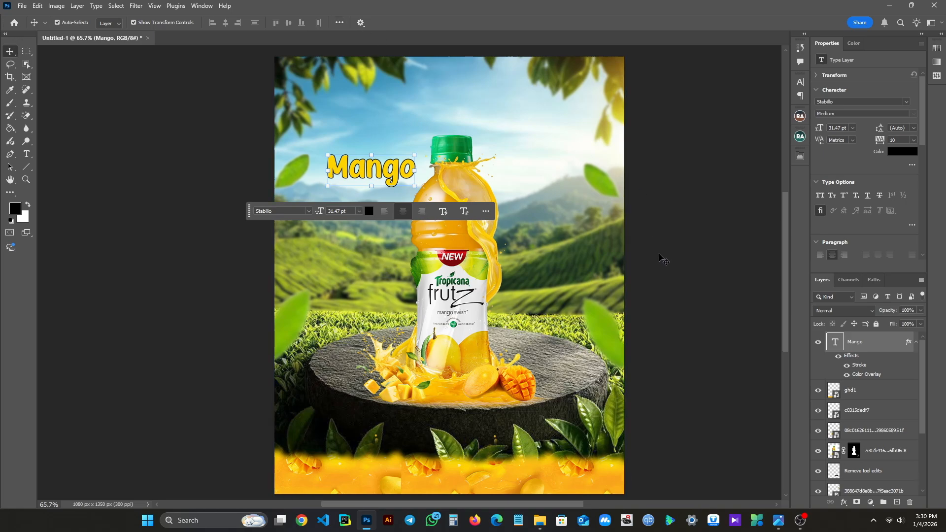
right_click(863, 341)
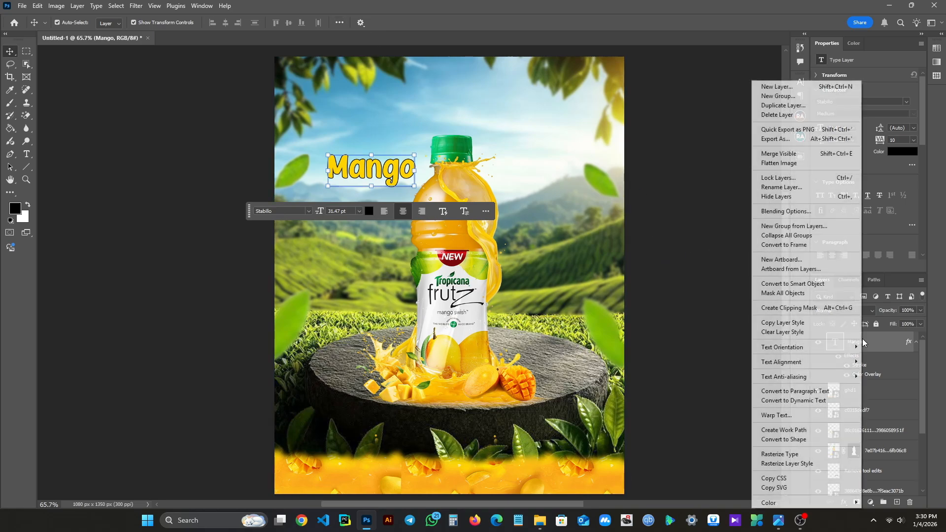
click(813, 415)
drag(522, 191, 572, 187)
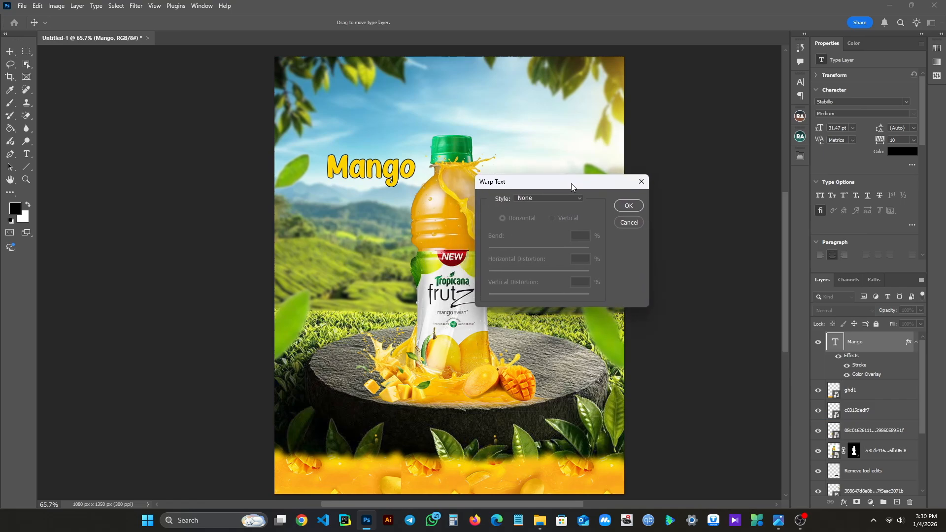
click(575, 198)
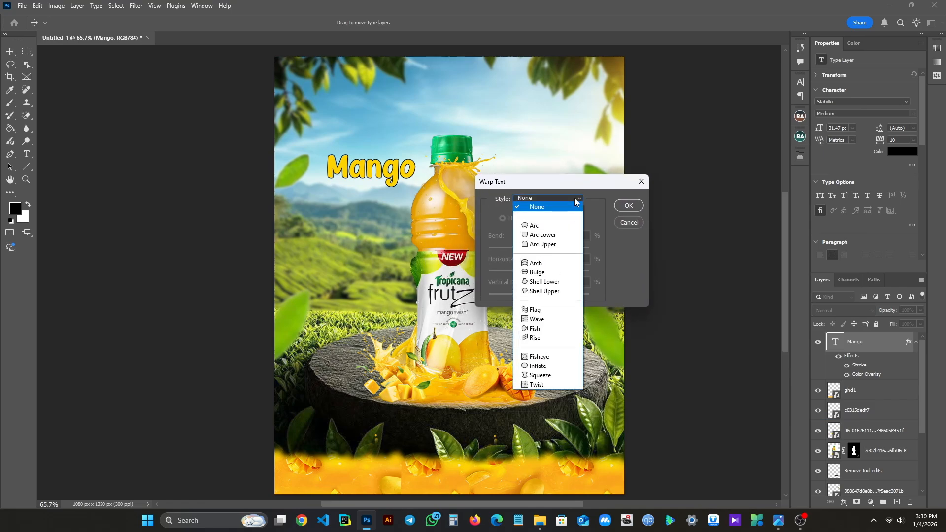
click(542, 227)
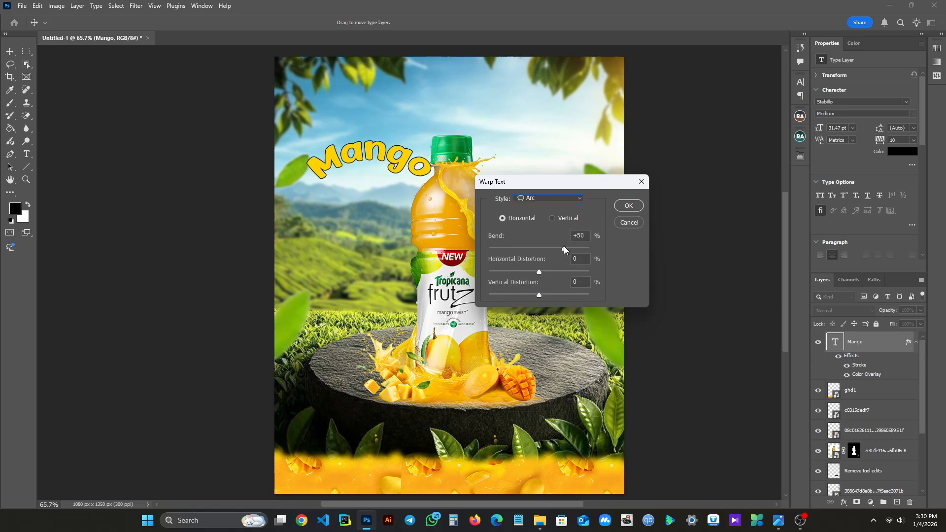
mouse_move(564, 248)
mouse_down()
mouse_move(531, 249)
mouse_move(548, 250)
mouse_up()
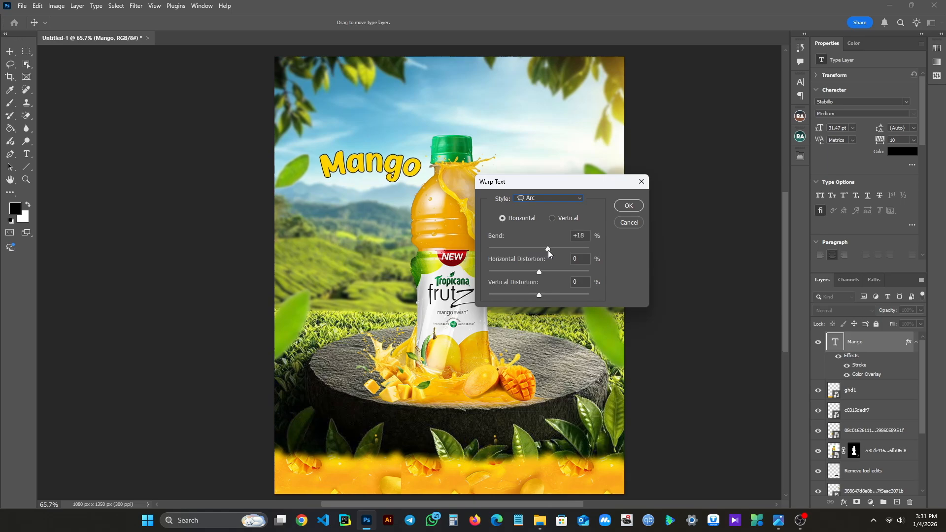
drag(548, 250, 534, 253)
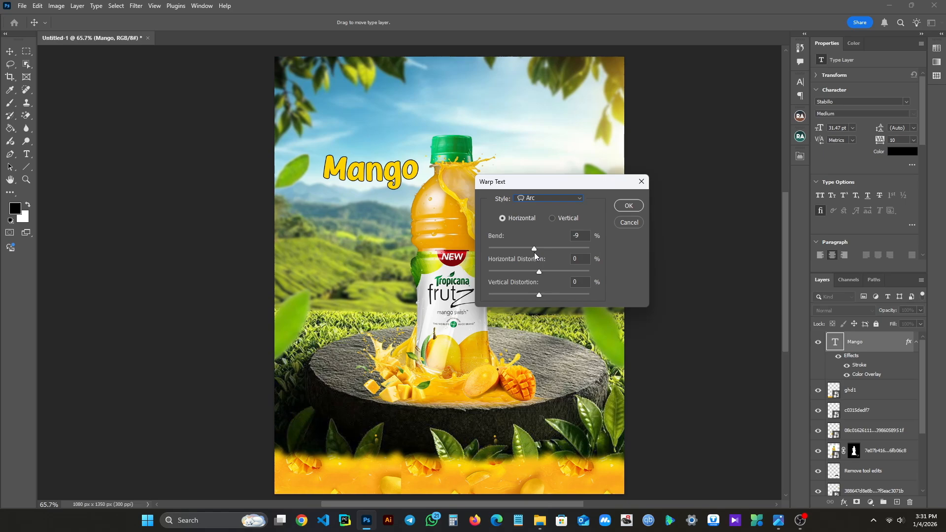
click(628, 205)
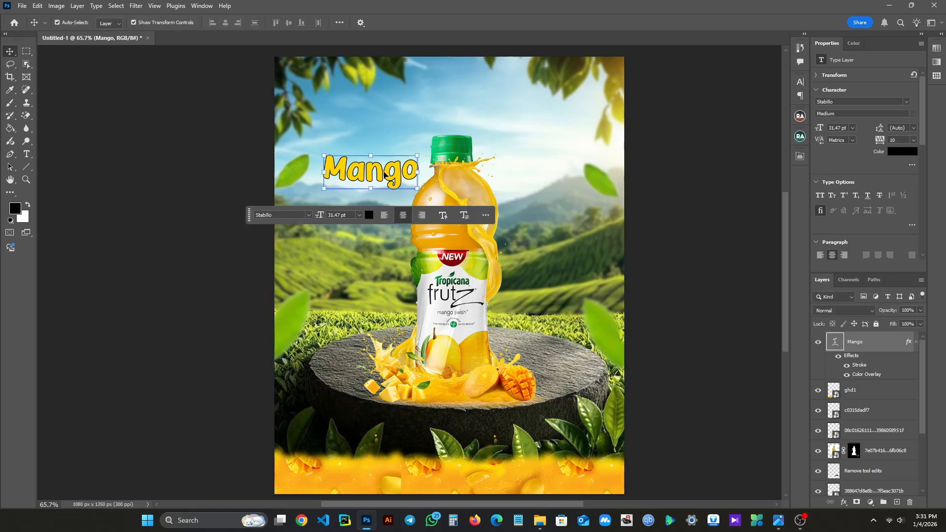
- Duplicate the Mango text to the other side of the bottle cap, in the sky, and change the copy's wording to Juice
drag(378, 173, 547, 129)
double_click(546, 128)
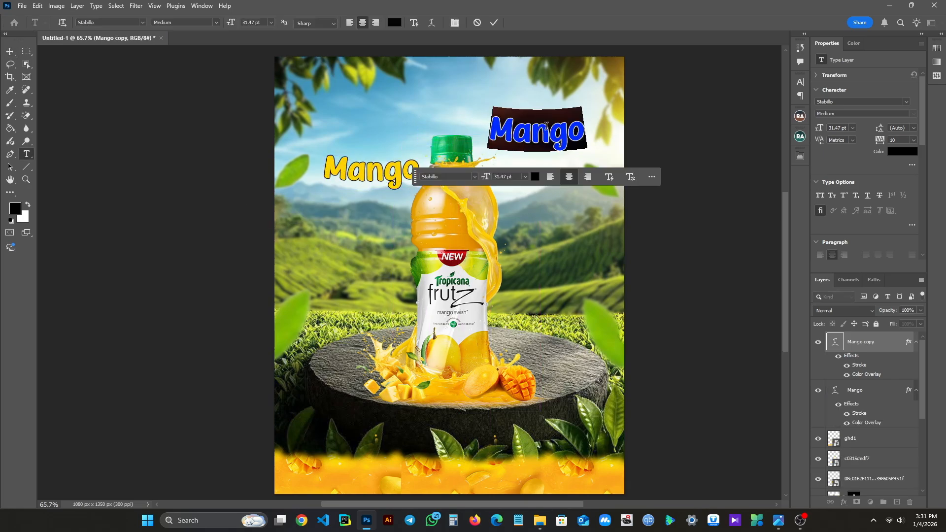
text(Juice)
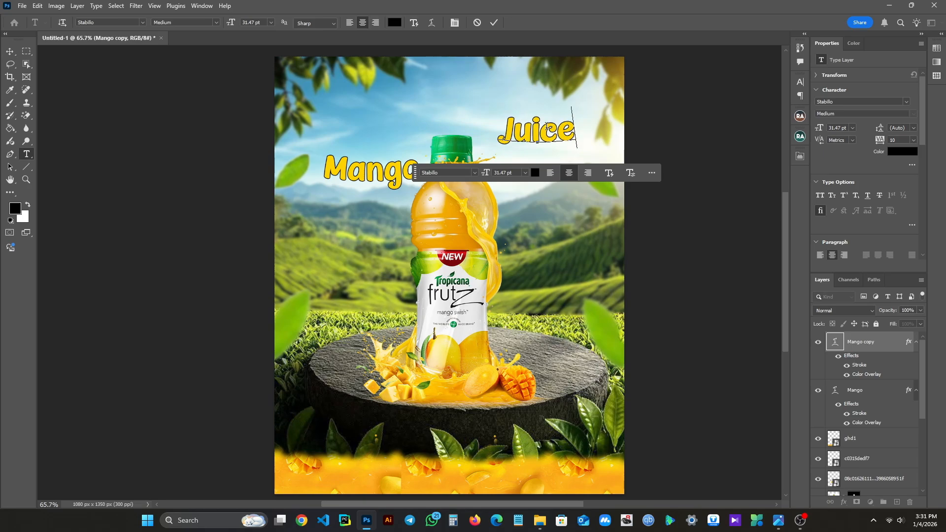
click(494, 24)
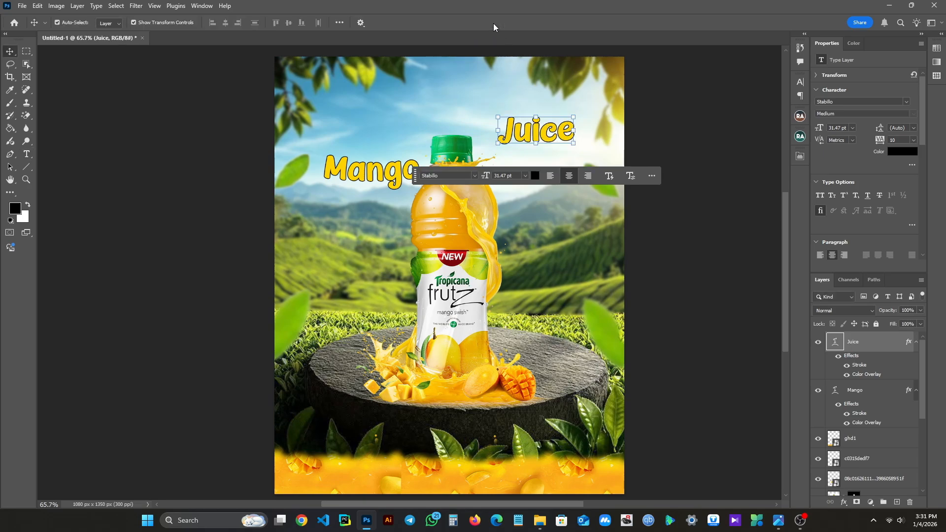
- Set the Juice text's Arc warp bend to +10% and move the text slightly down toward the bottle cap
right_click(858, 345)
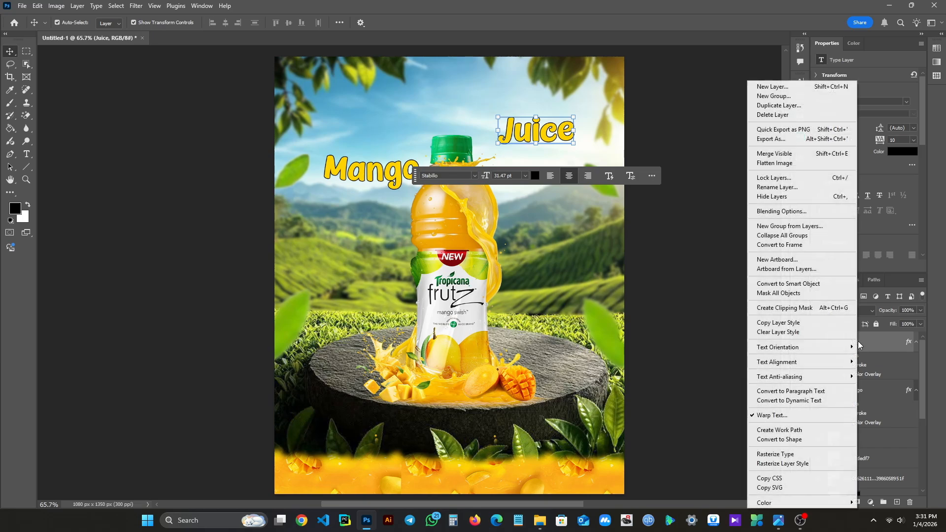
click(778, 416)
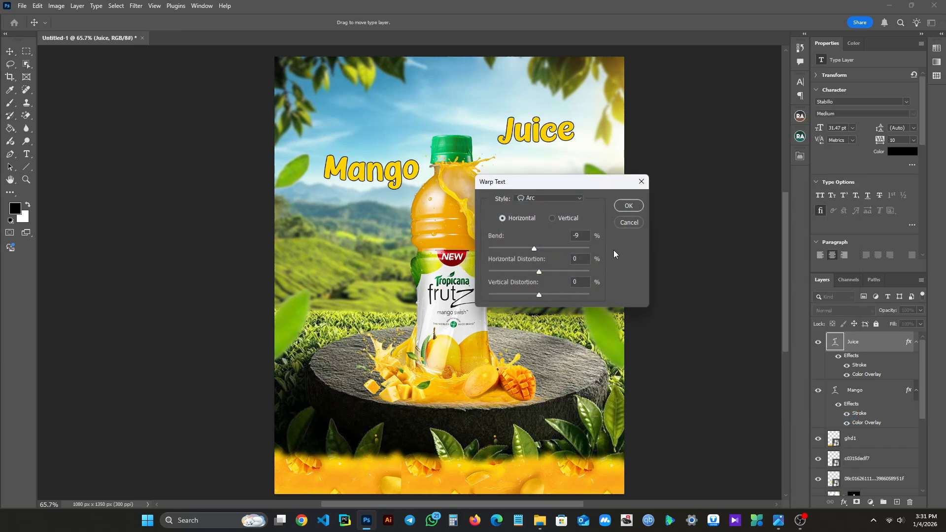
drag(584, 179, 638, 213)
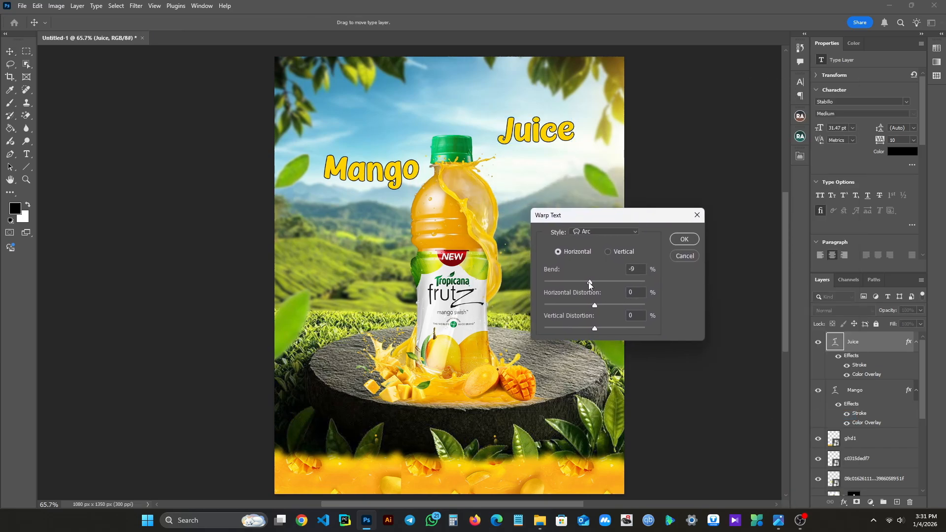
drag(589, 283, 602, 284)
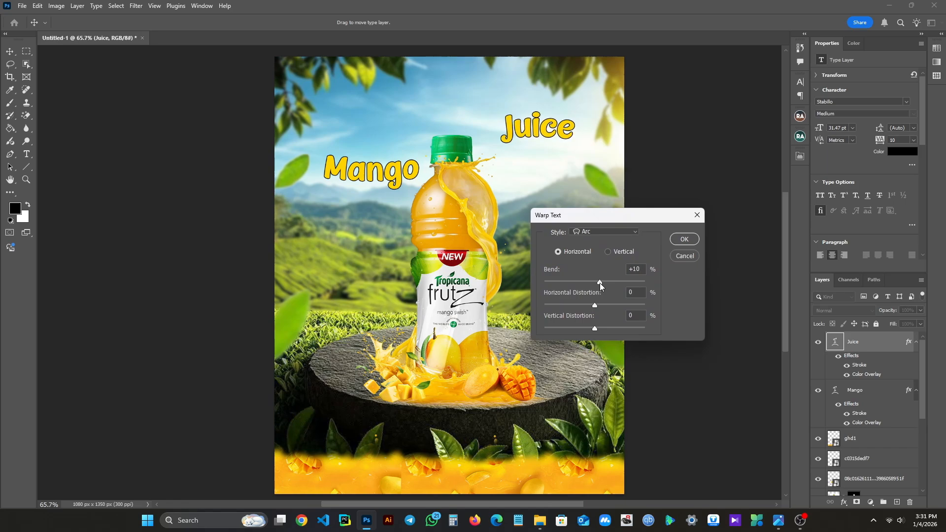
click(678, 239)
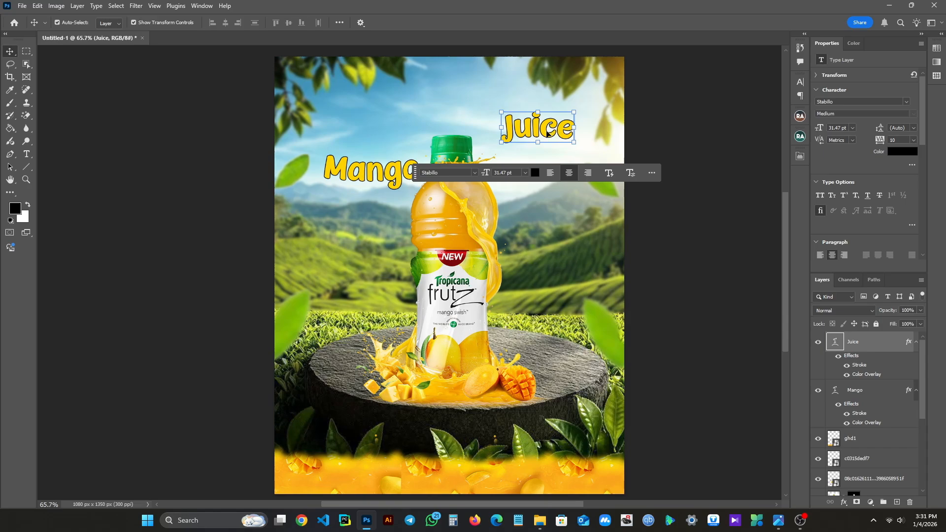
mouse_move(547, 133)
mouse_down()
mouse_move(525, 142)
mouse_move(534, 141)
mouse_up()
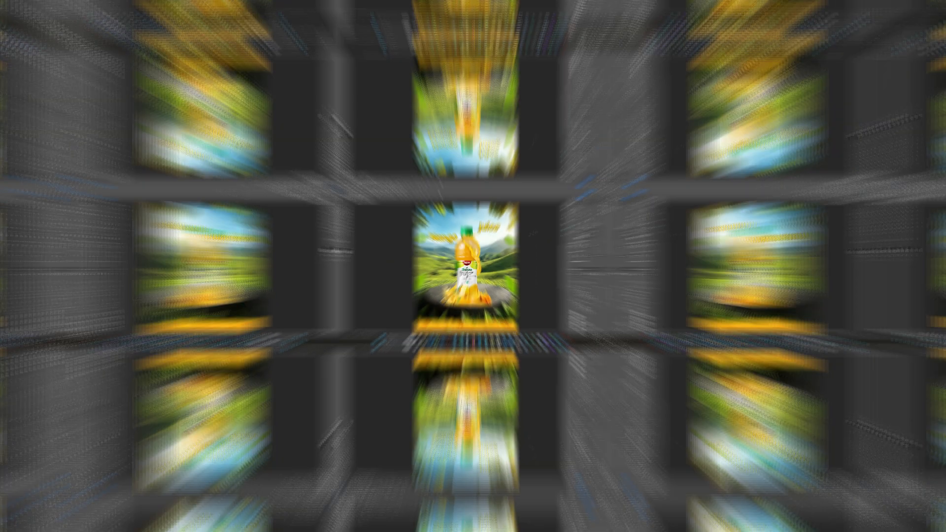